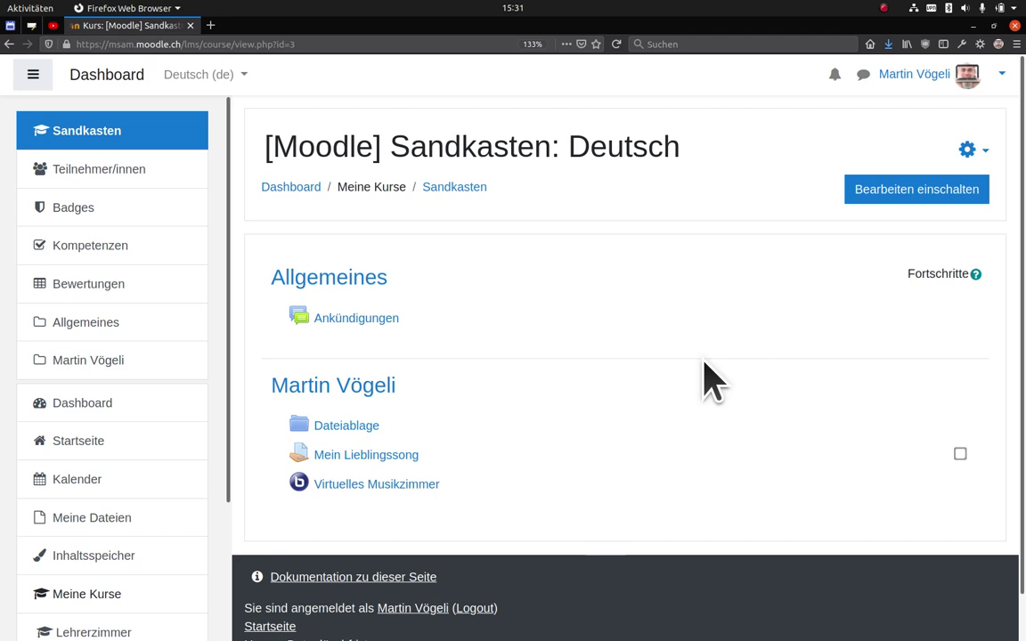
Open the Virtuelles Musikzimmer activity in the Sandkasten course and join its running meeting.
left_click(436, 486)
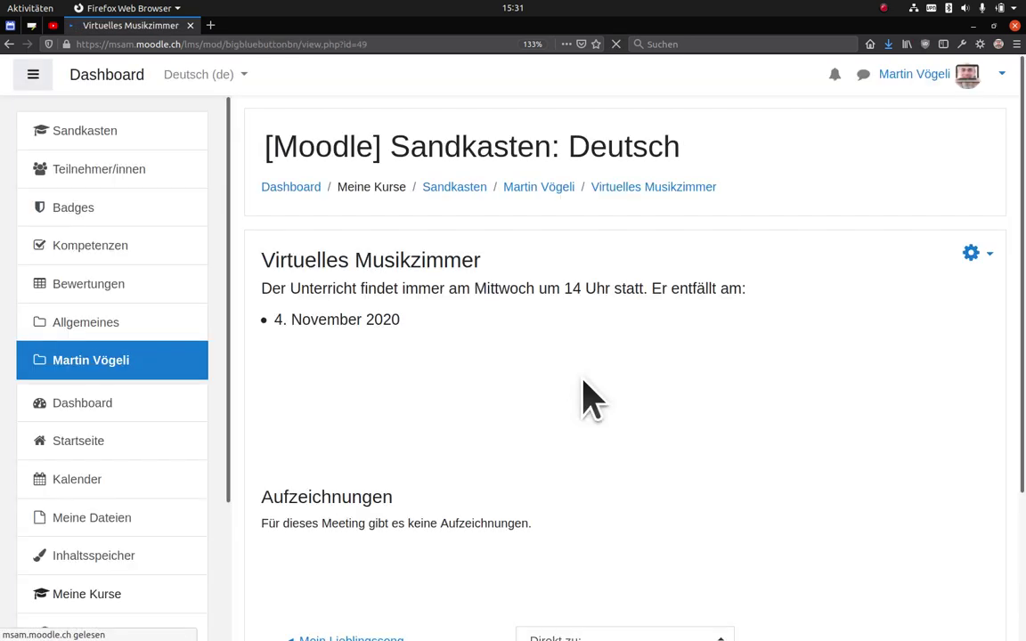
triple_click(398, 259)
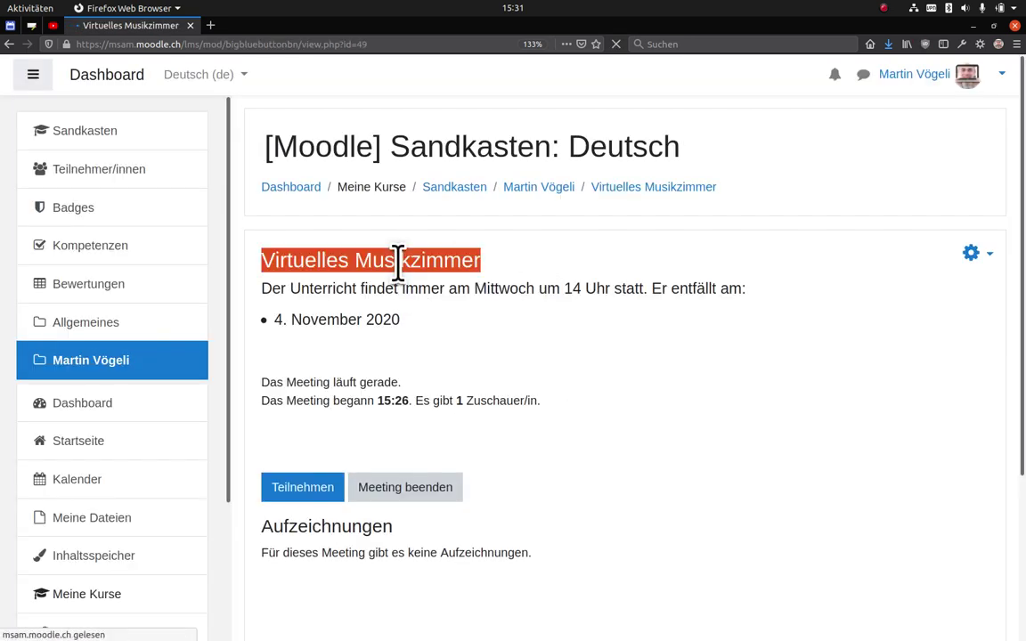
triple_click(330, 290)
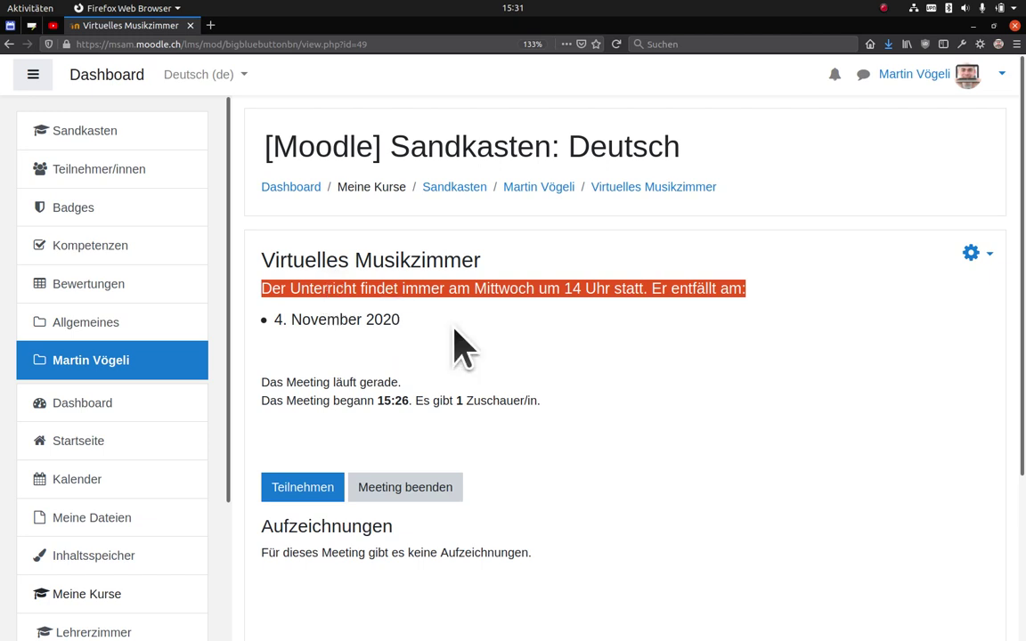
double_click(497, 401)
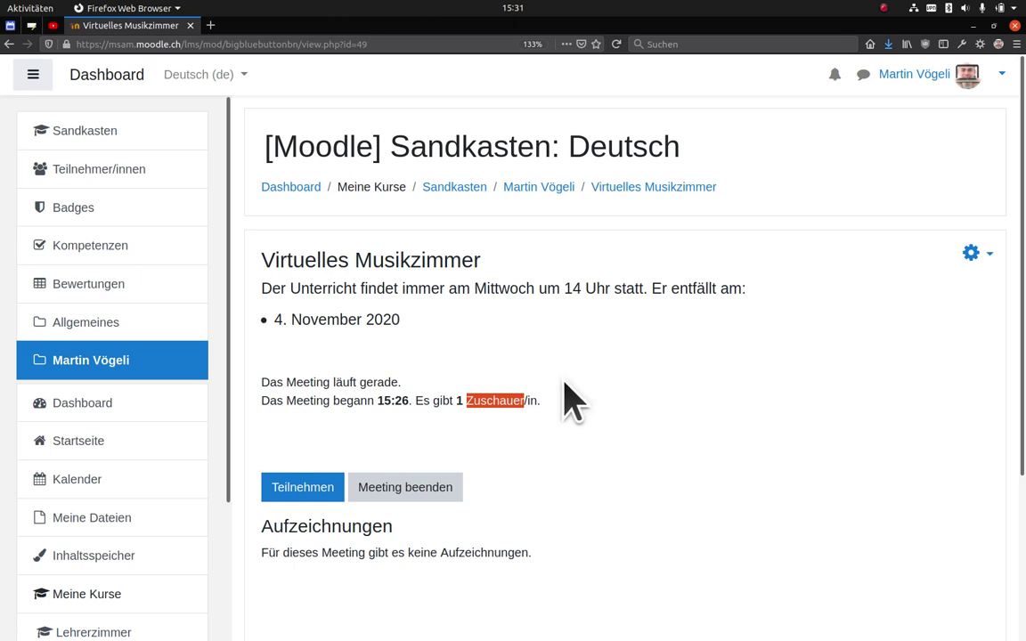
left_click(310, 483)
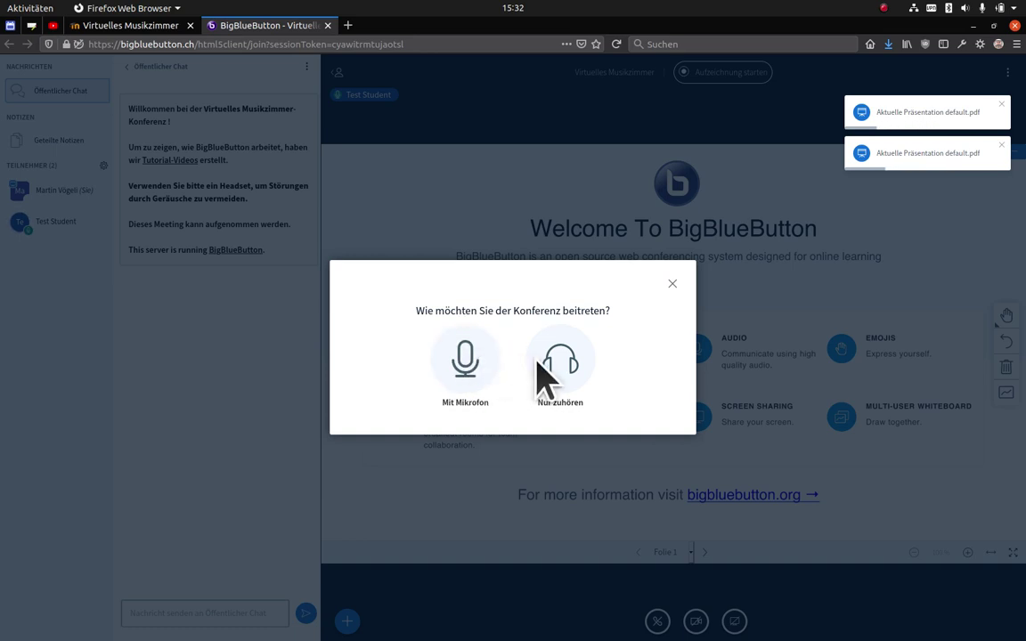
Join the conference audio with the PXC 550 microphone, confirm the echo test as audible, and mute the microphone.
left_click(465, 363)
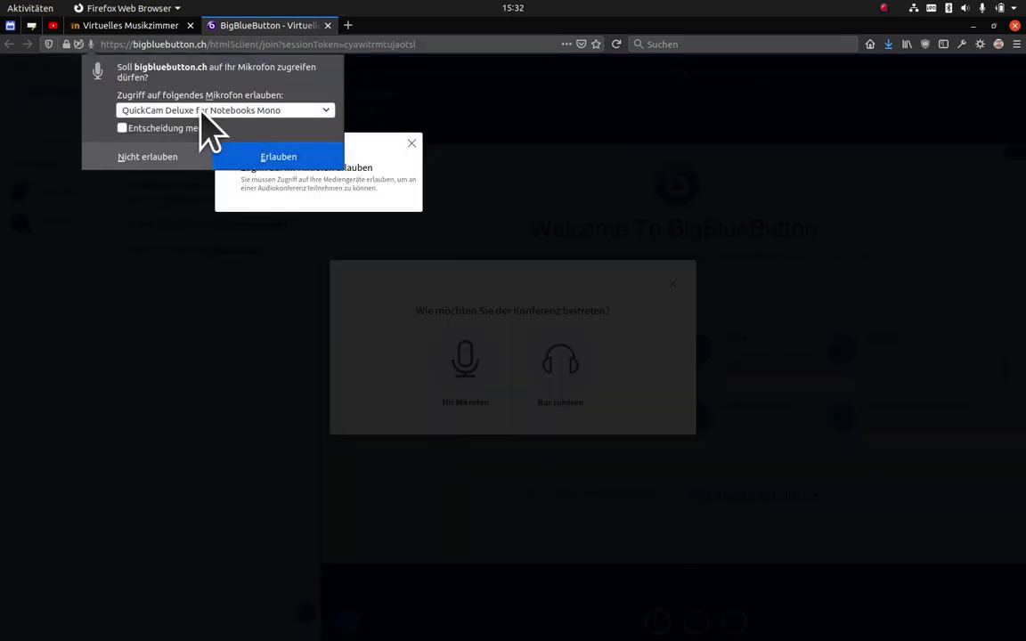
left_click(294, 112)
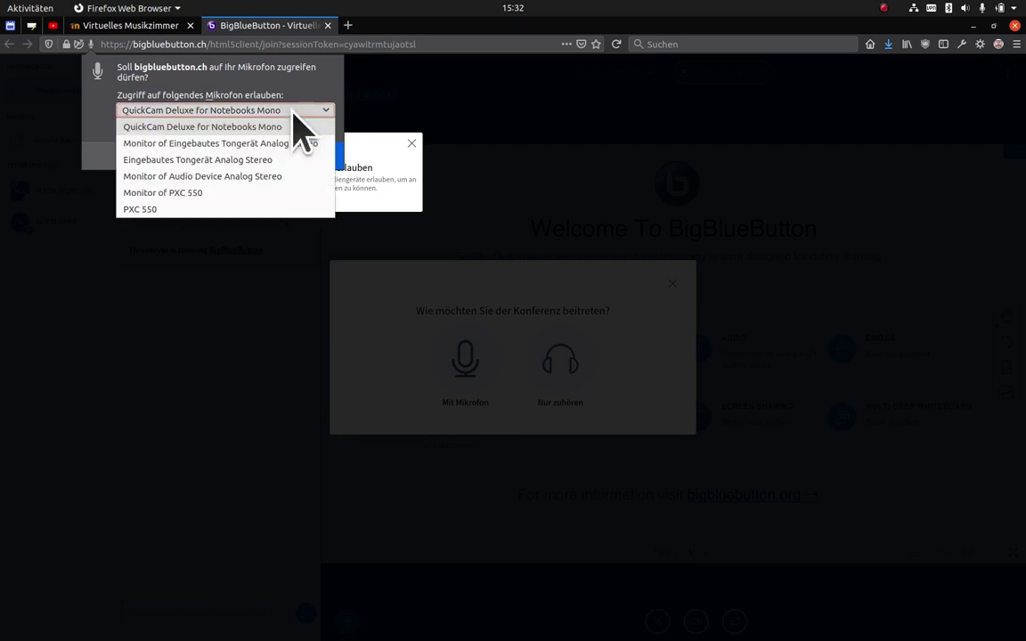
left_click(156, 210)
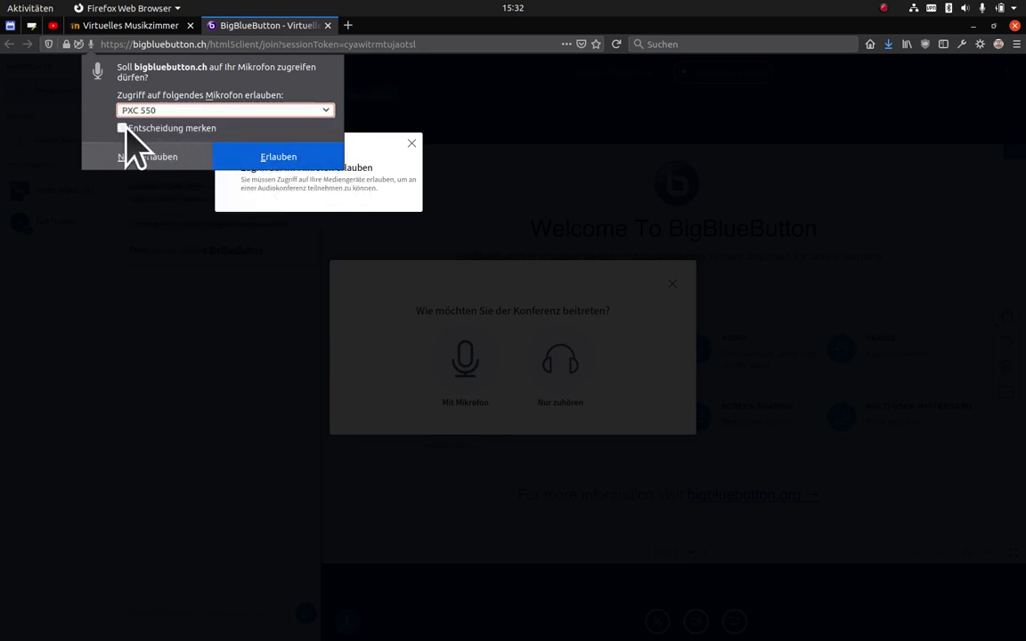
left_click(296, 161)
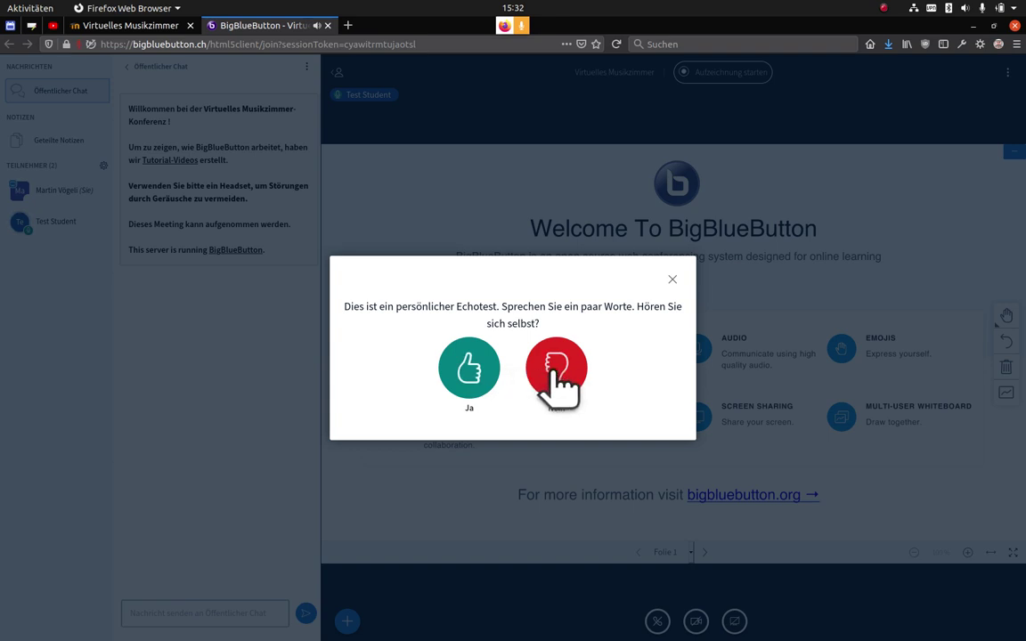
left_click(481, 361)
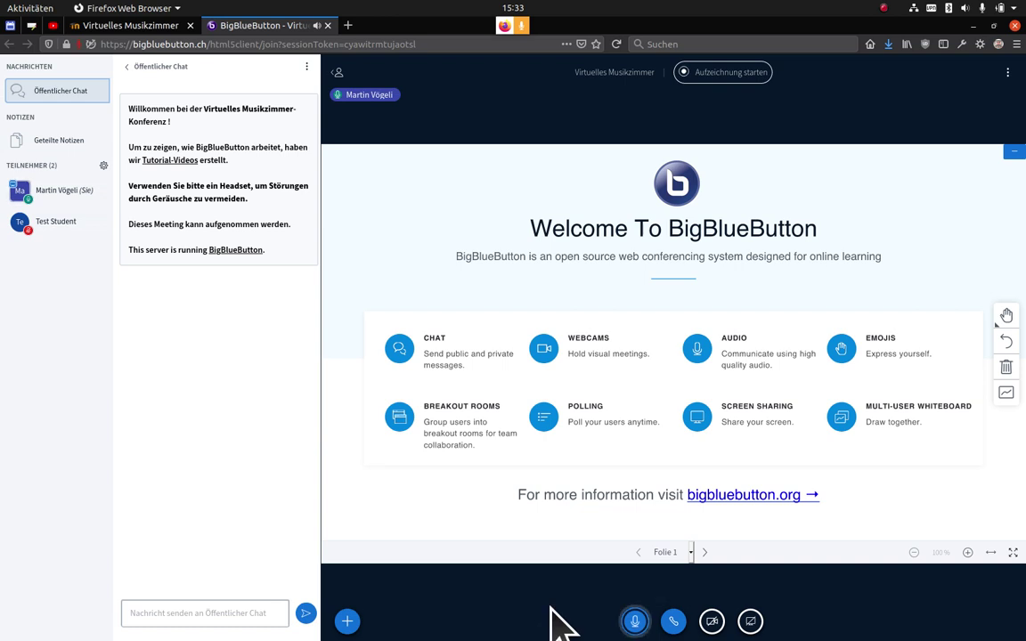
key("alt+shift+m")
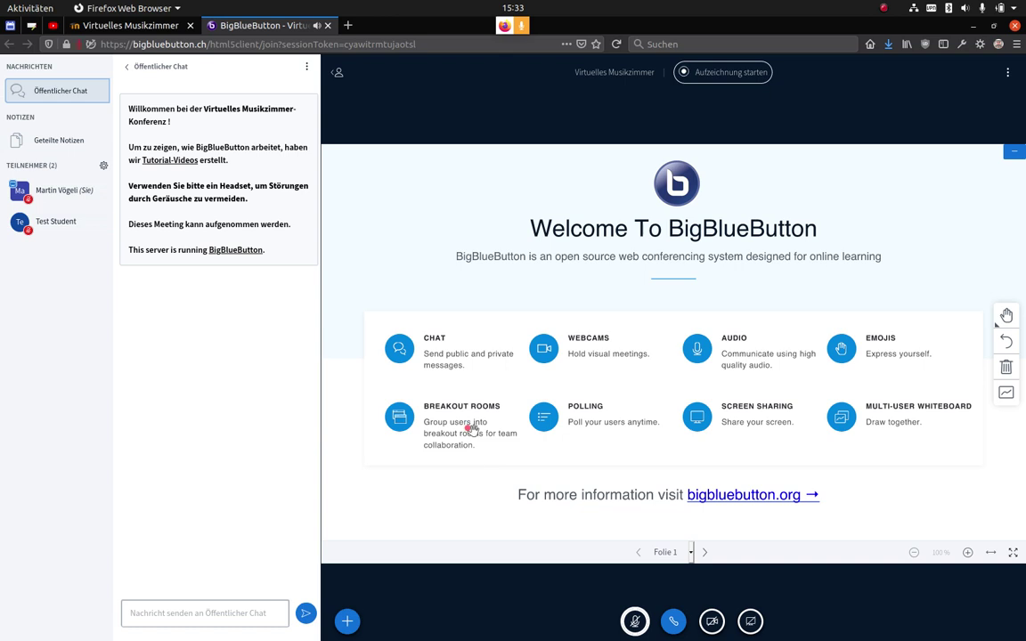
Examine the actions available for the student participant, and hide and reopen the public chat.
left_click(51, 229)
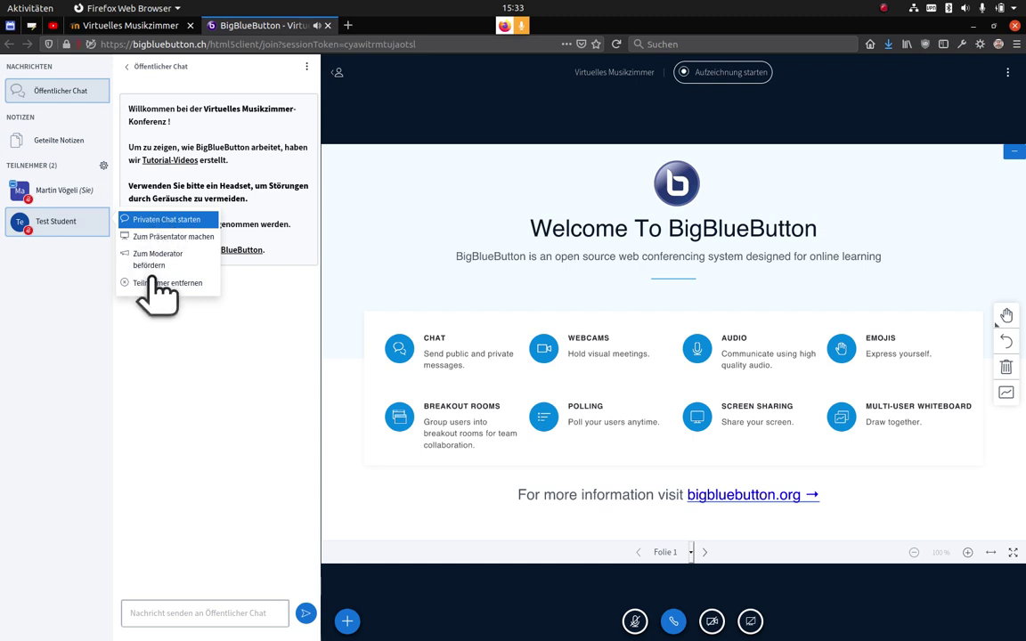
left_click(178, 365)
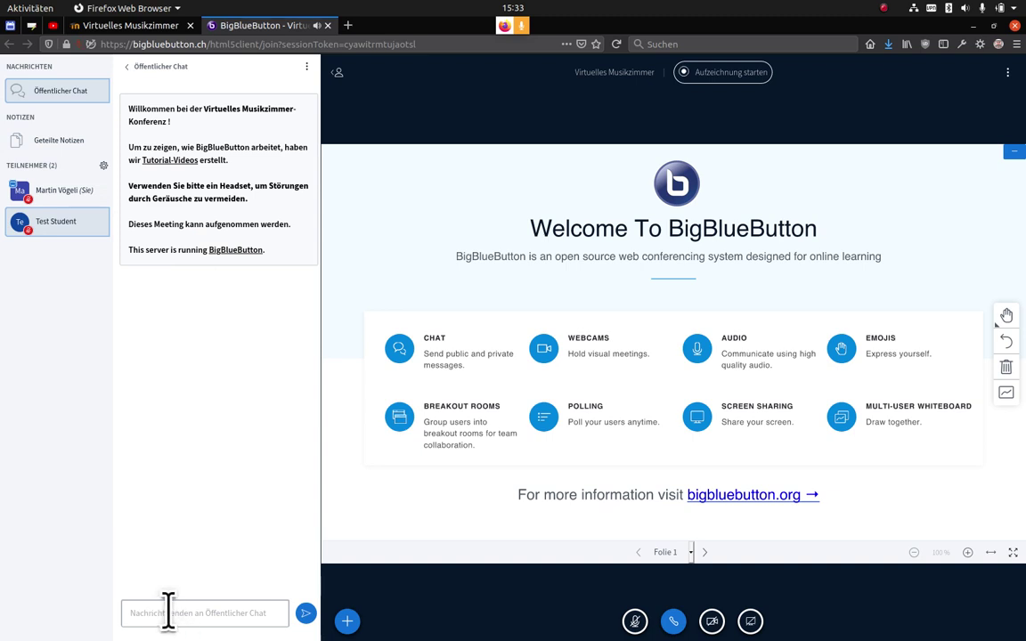
left_click(65, 90)
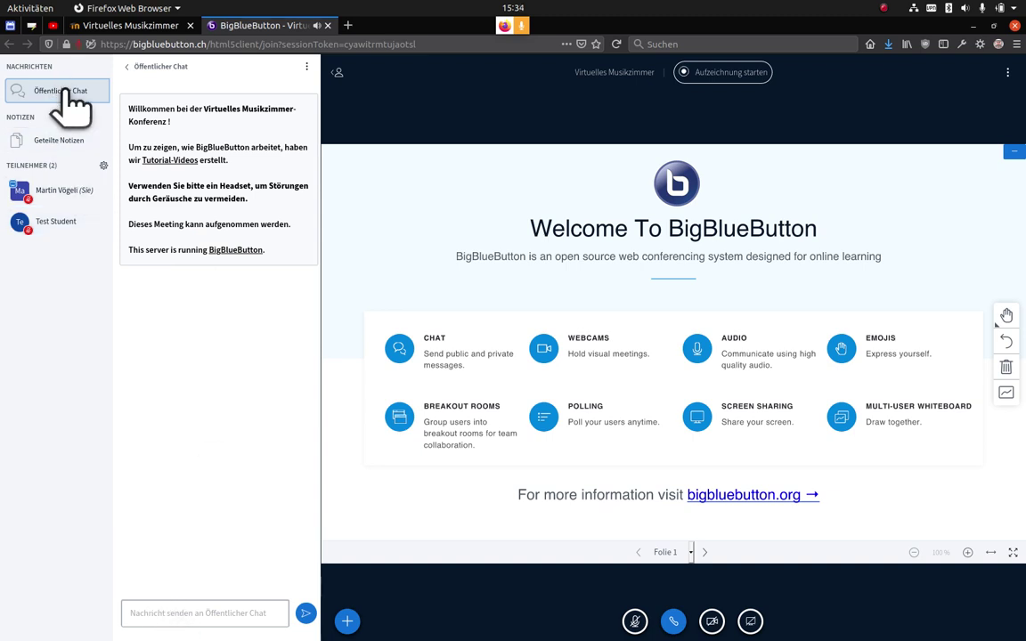
left_click(71, 100)
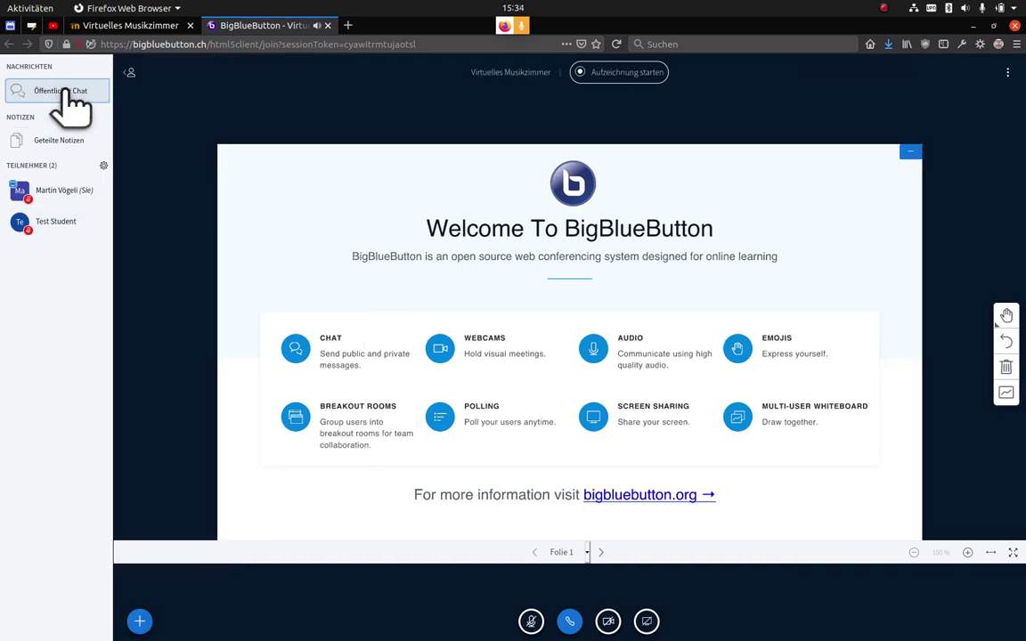
left_click(68, 95)
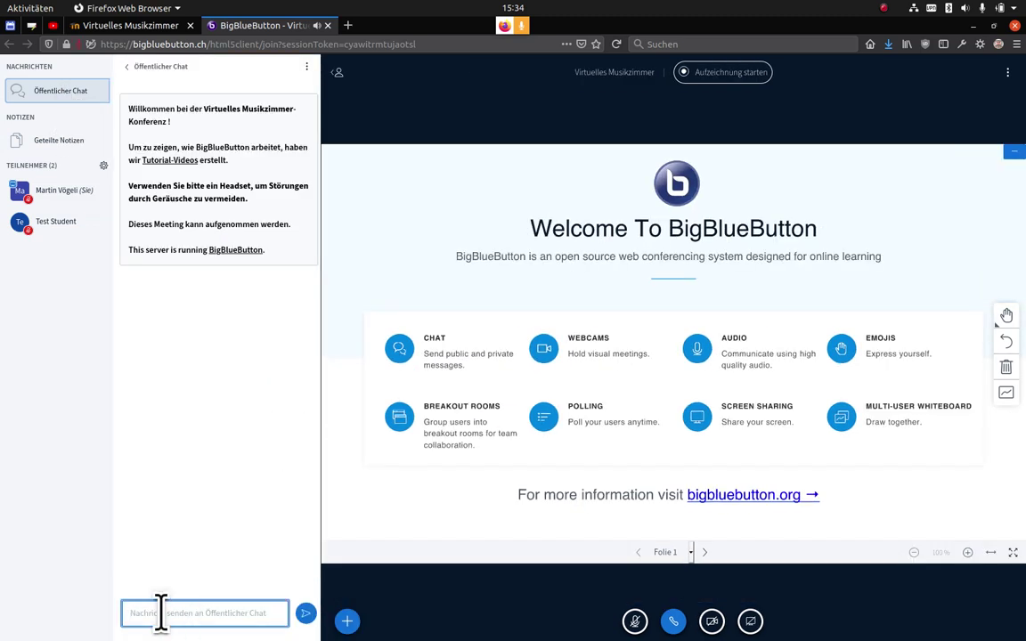
Send the message "Hallo Leute :)" to the public chat.
type("Hallo Leute")
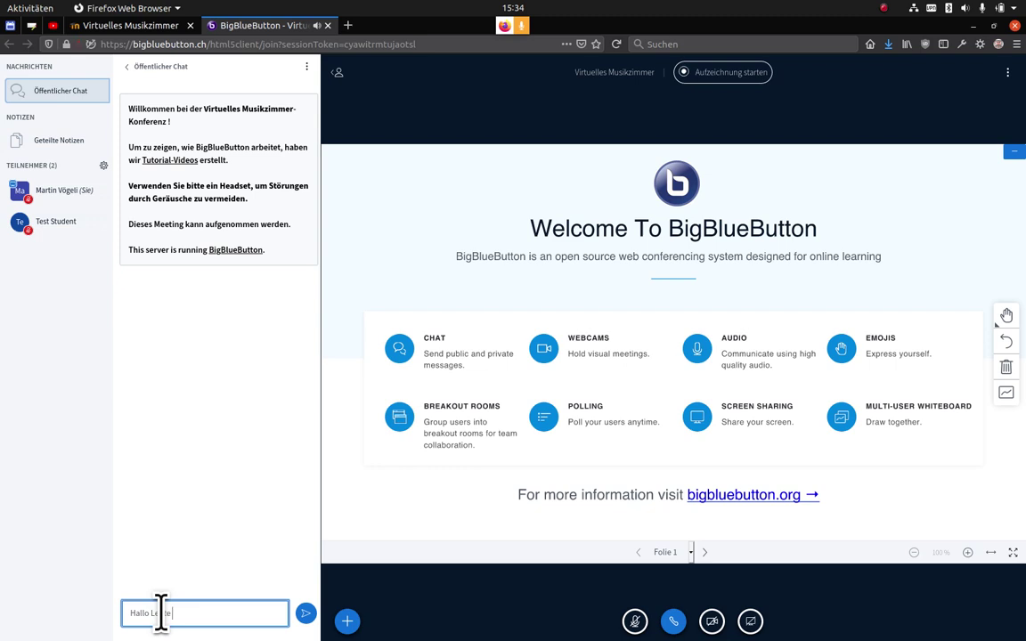
type(" :)")
key("Return")
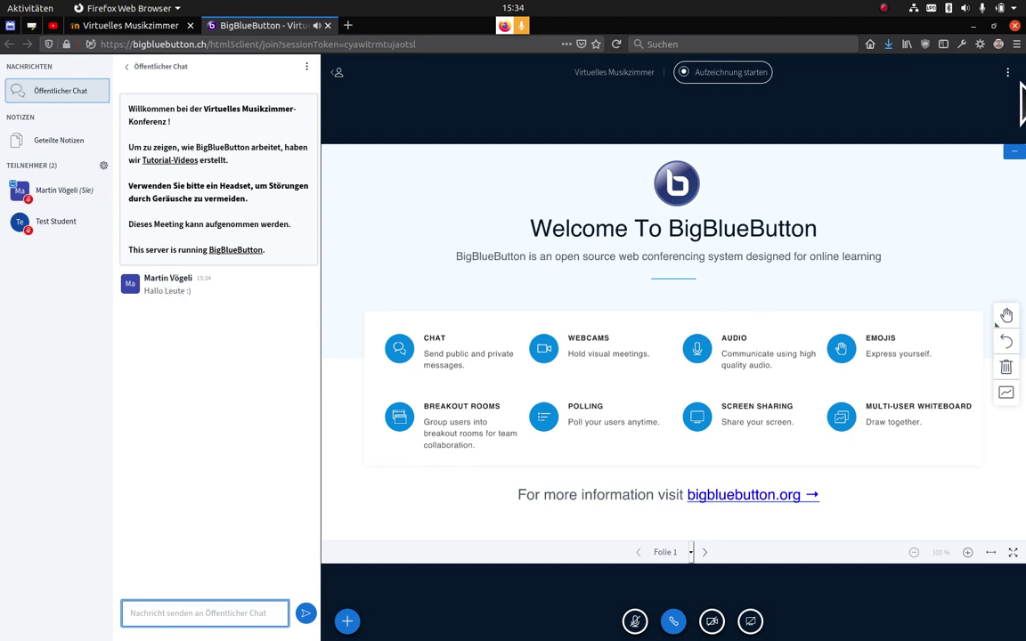
Enable audio alerts for chat and for new participants entering the room, check the data-saving options, and save the settings.
left_click(1007, 73)
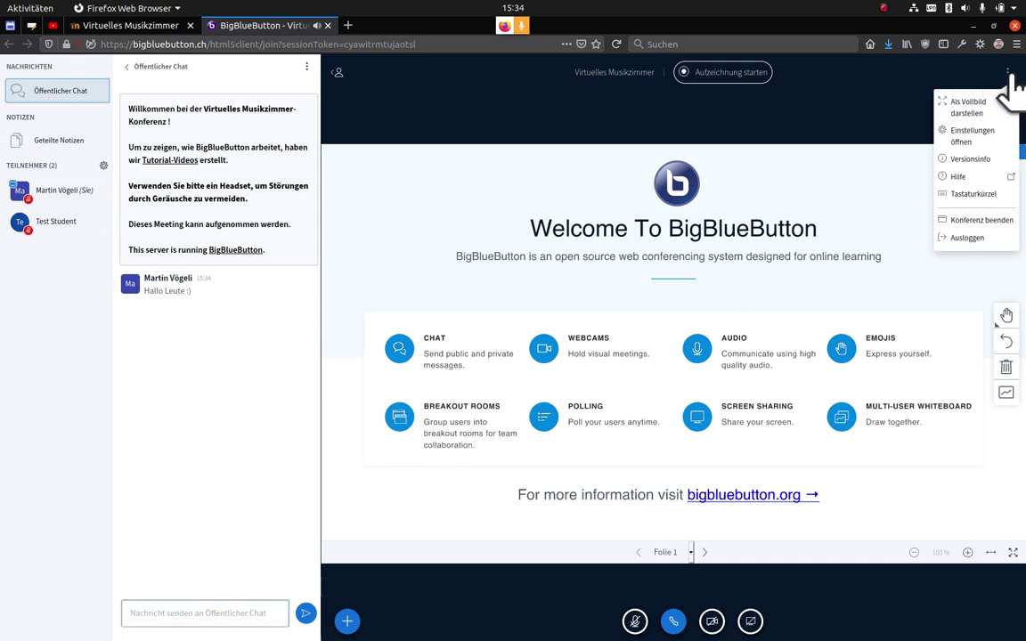
left_click(978, 140)
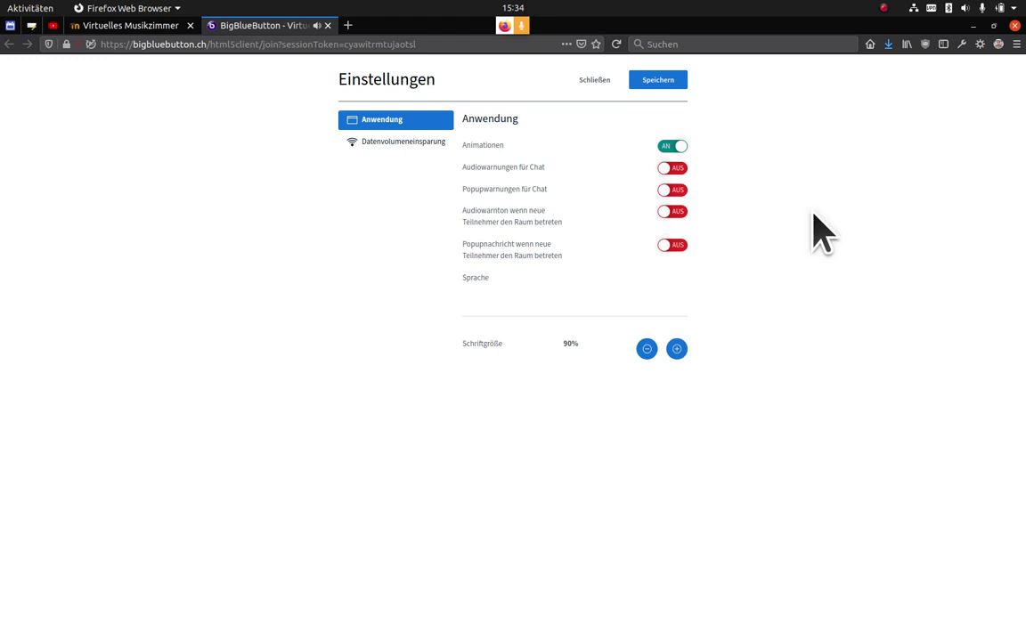
left_click(679, 166)
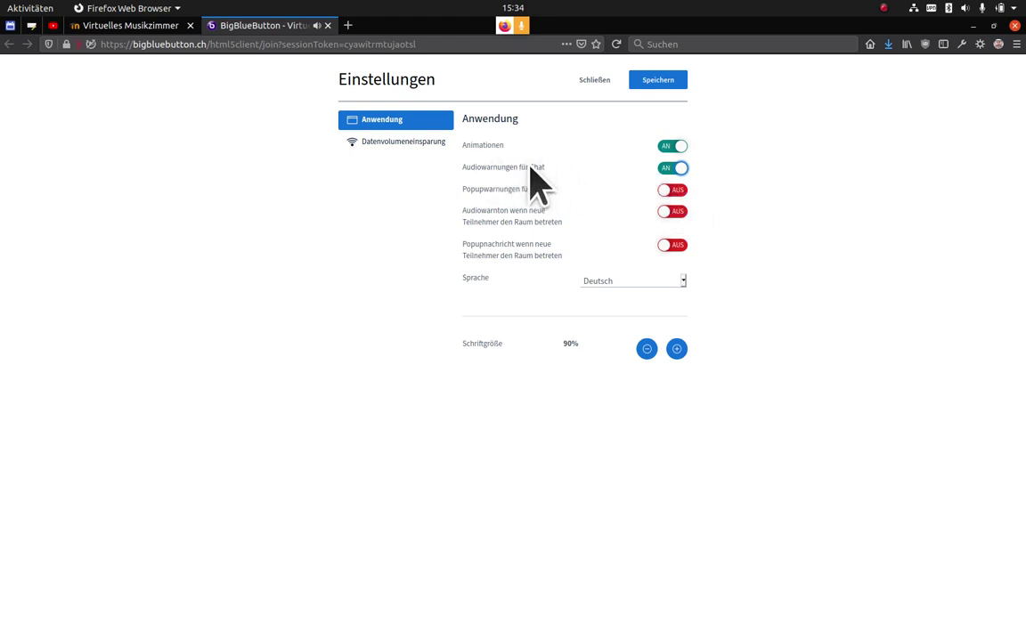
left_click(668, 213)
left_click(424, 144)
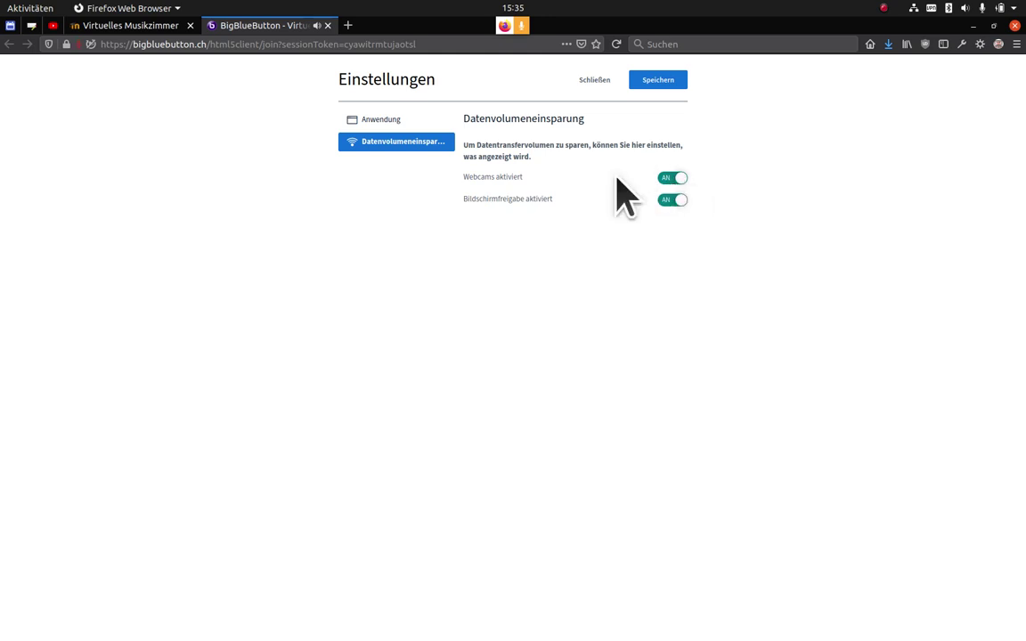
left_click(661, 80)
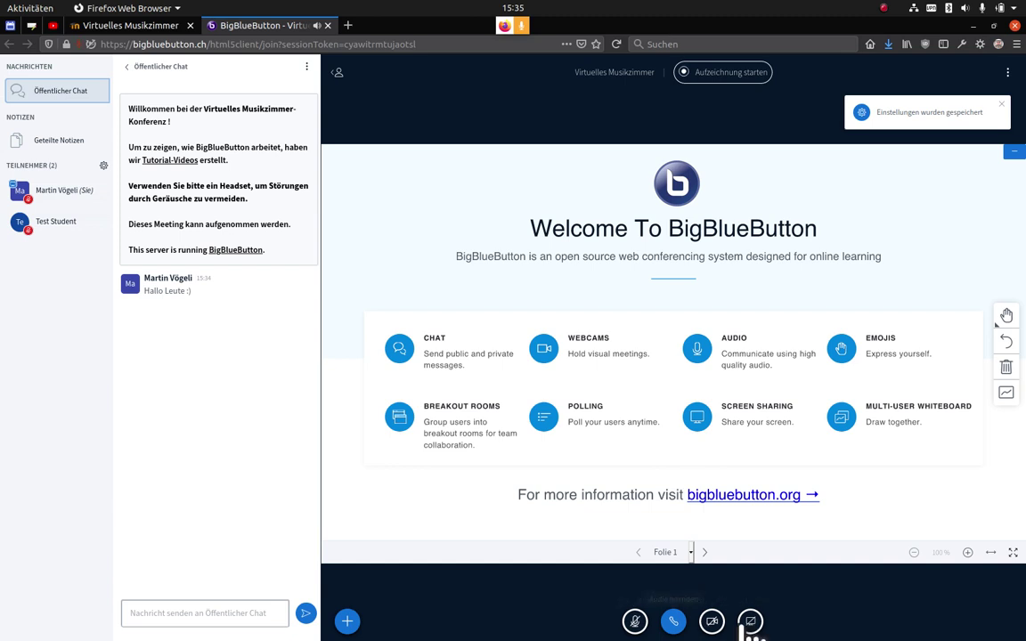
Unmute the microphone briefly and mute it again.
left_click(635, 622)
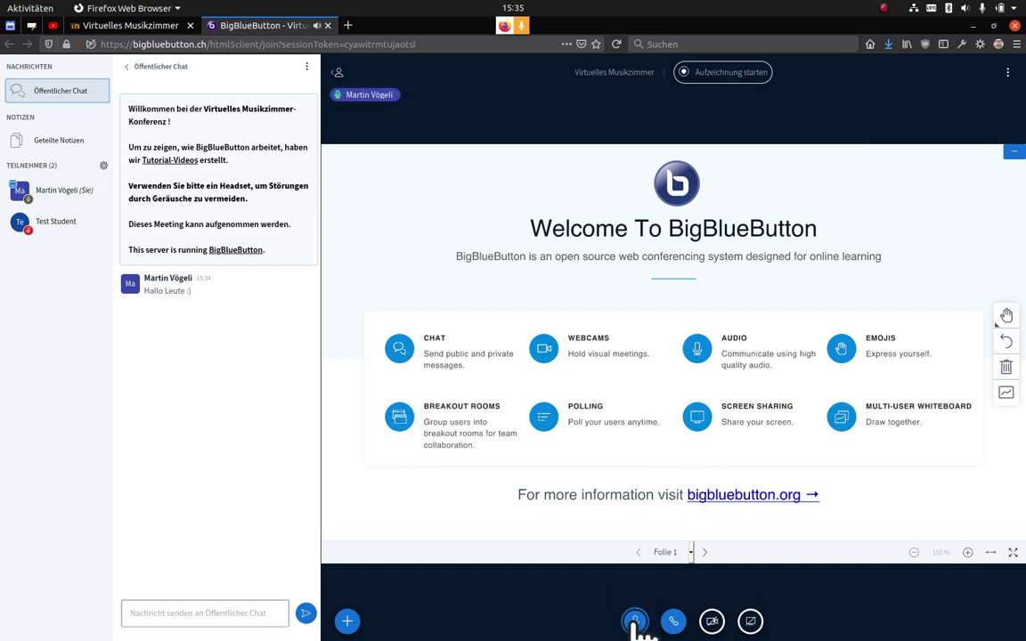
left_click(635, 622)
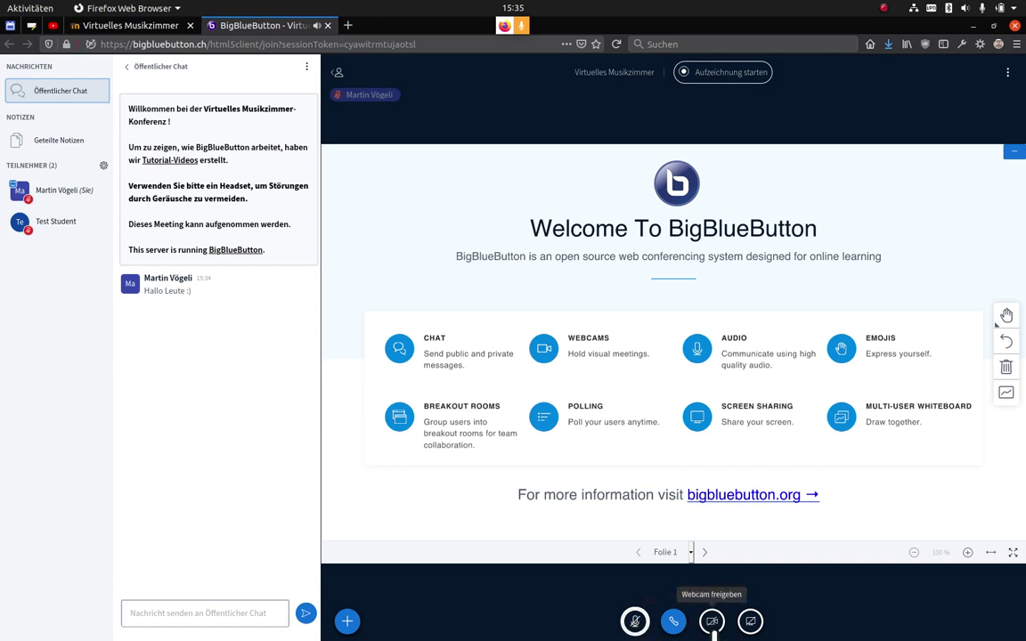
Share the UVC Camera webcam at Low quality, allowing the browser to access the camera.
left_click(712, 624)
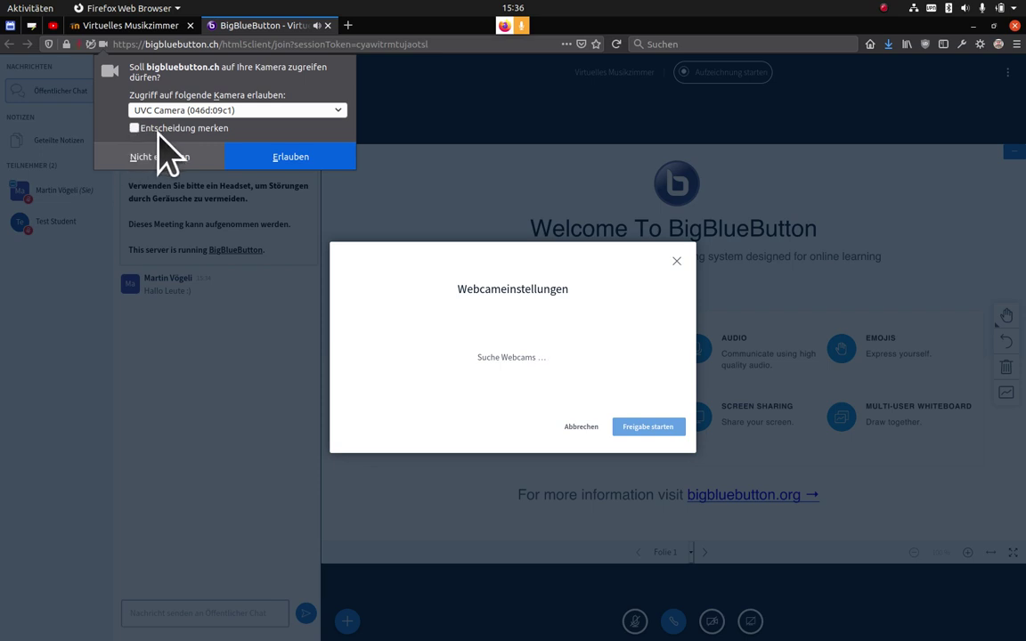
left_click(290, 155)
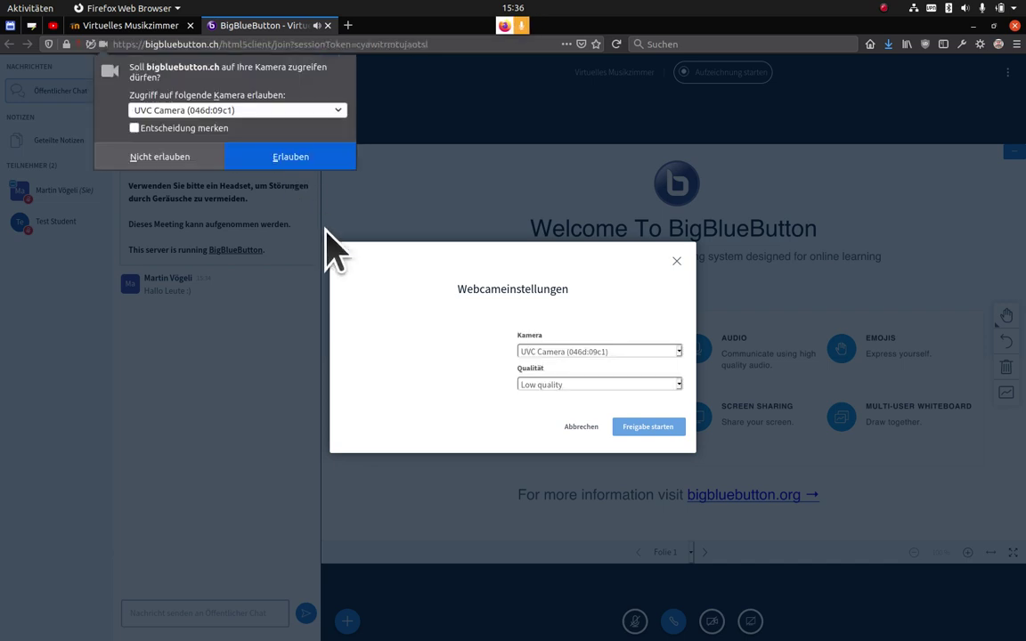
left_click(309, 157)
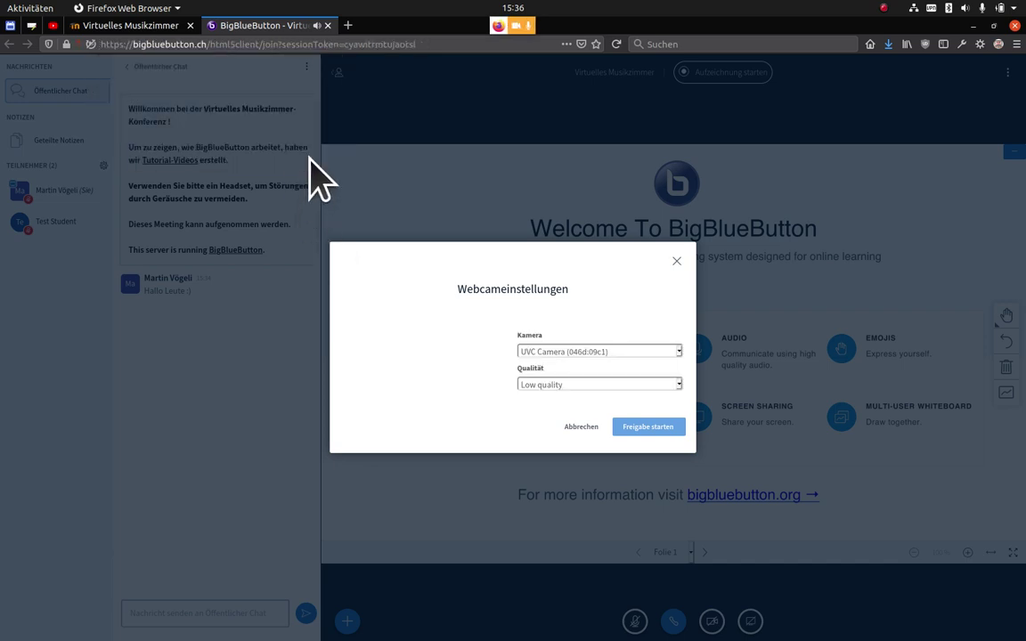
left_click(580, 385)
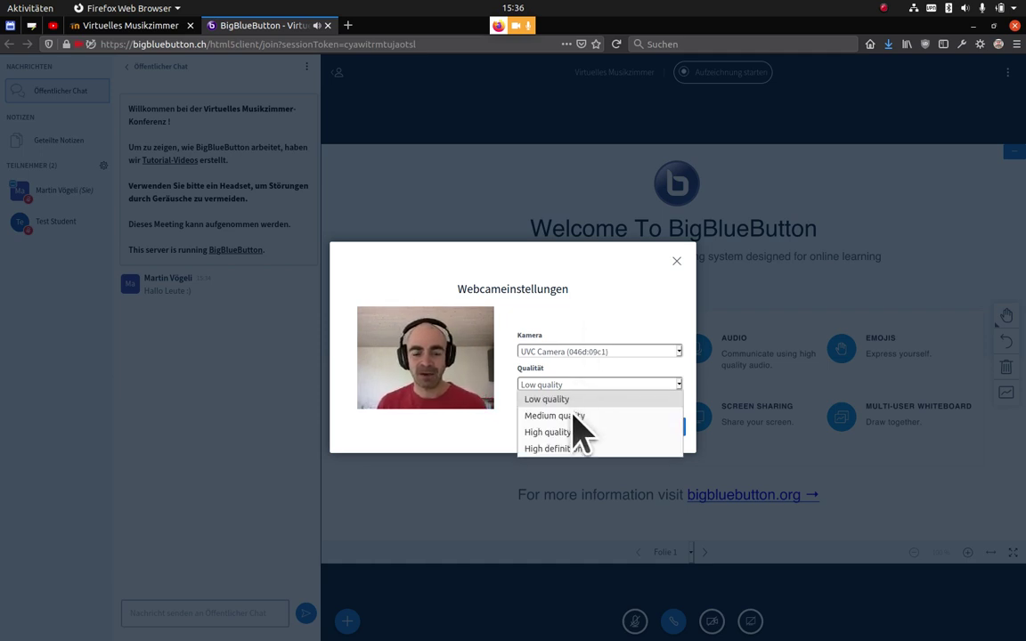
left_click(620, 311)
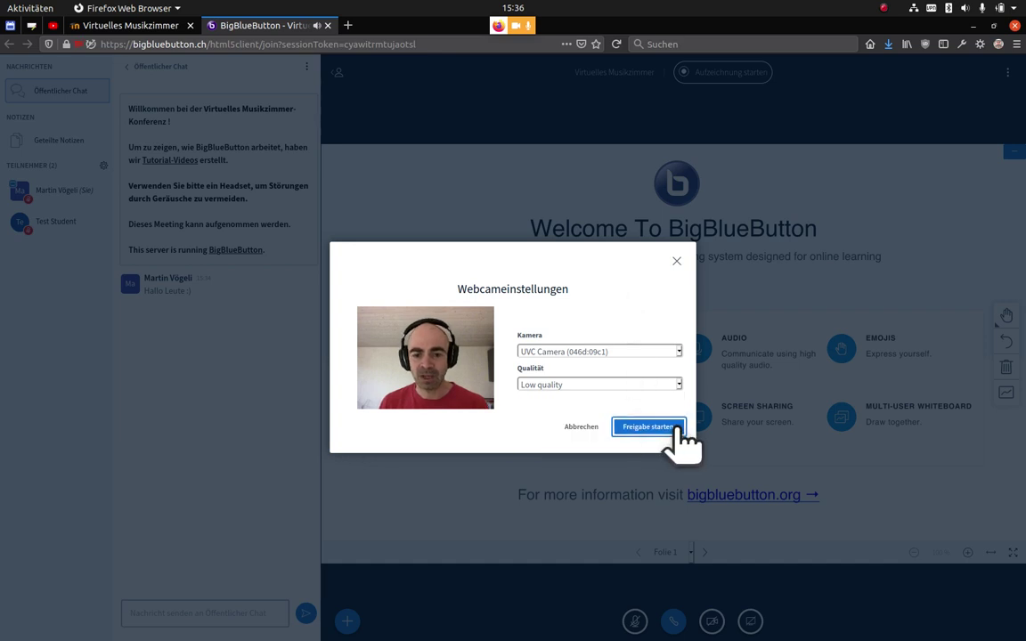
left_click(649, 427)
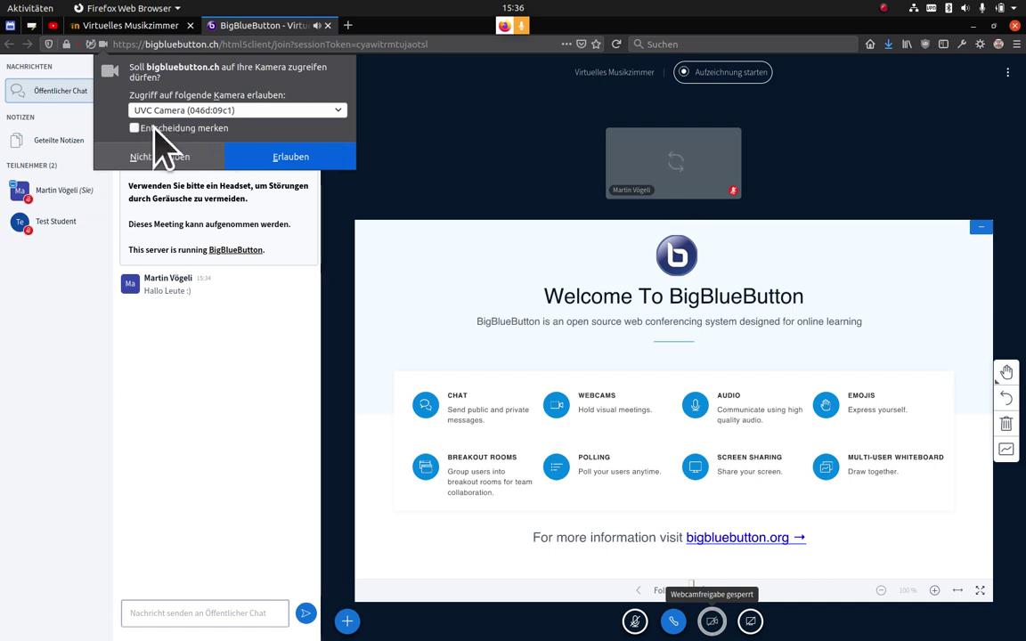
left_click(301, 162)
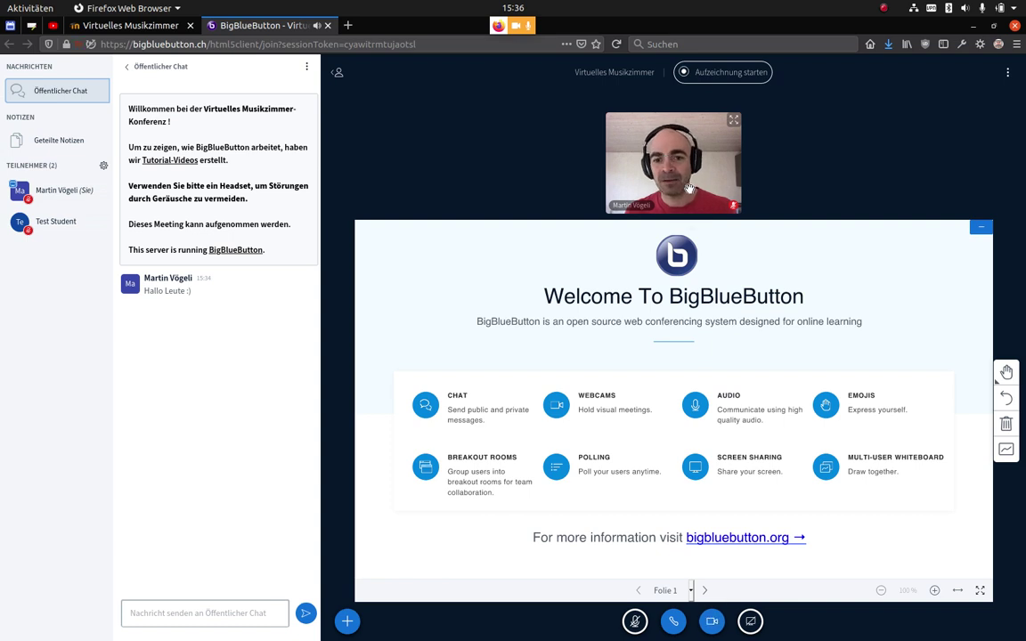
Move the webcam video onto the lower-right area of the presentation, and minimise and restore the presentation.
left_click_drag(713, 191, 900, 448)
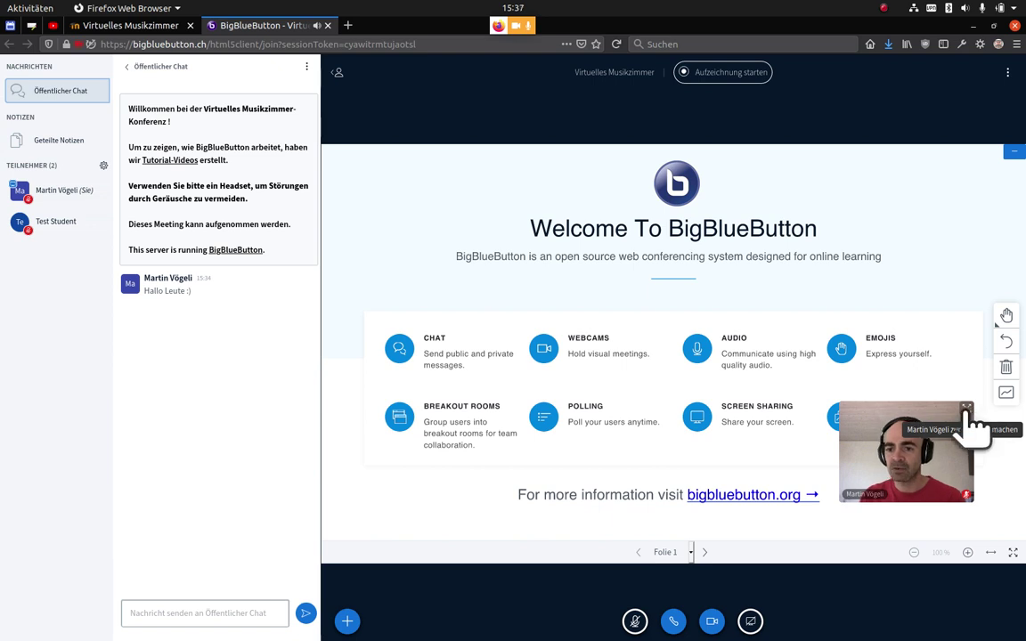
left_click(1013, 155)
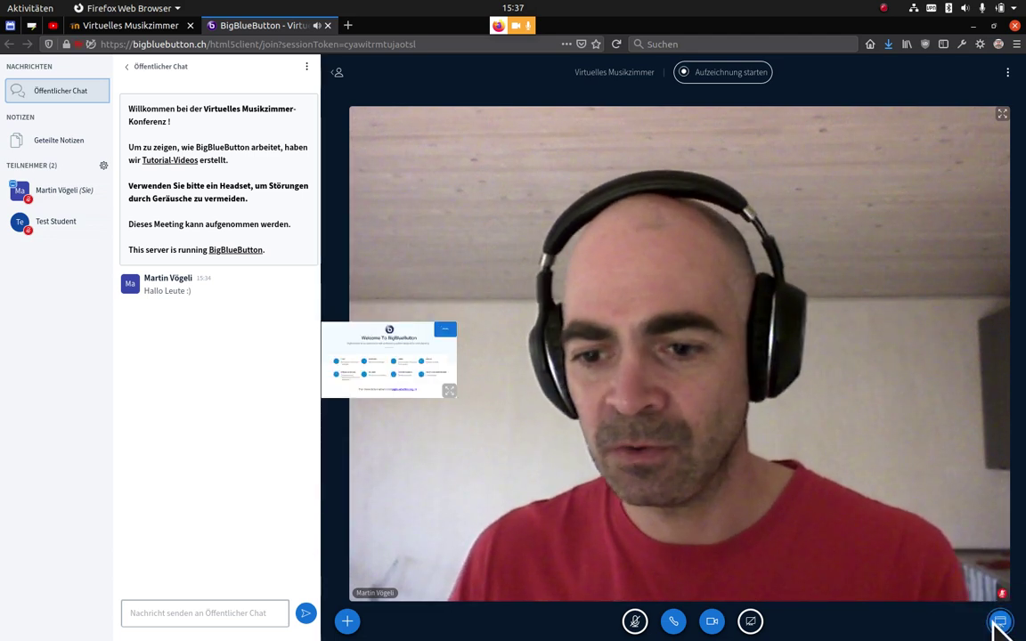
left_click(999, 623)
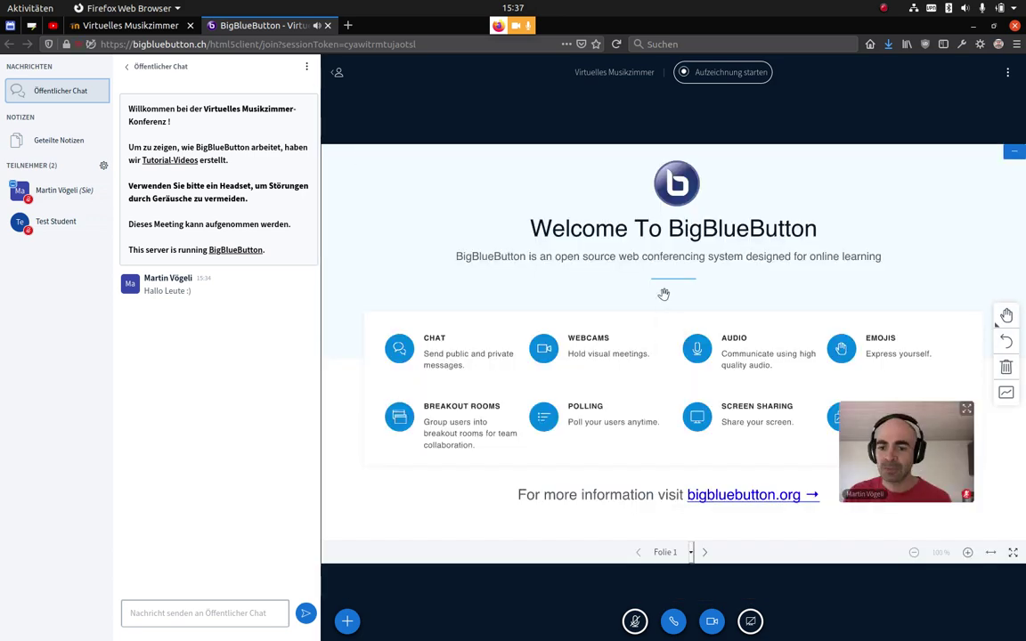
Stop sharing the webcam and share the full screen (Vollständiger Bildschirm), allowing the browser to access it.
left_click(732, 603)
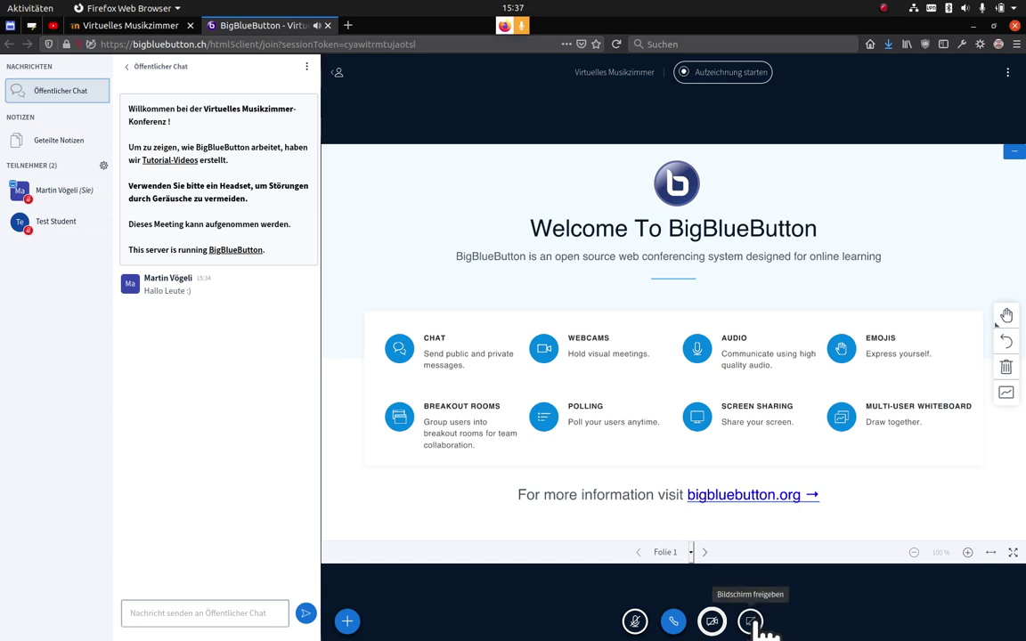
left_click(756, 622)
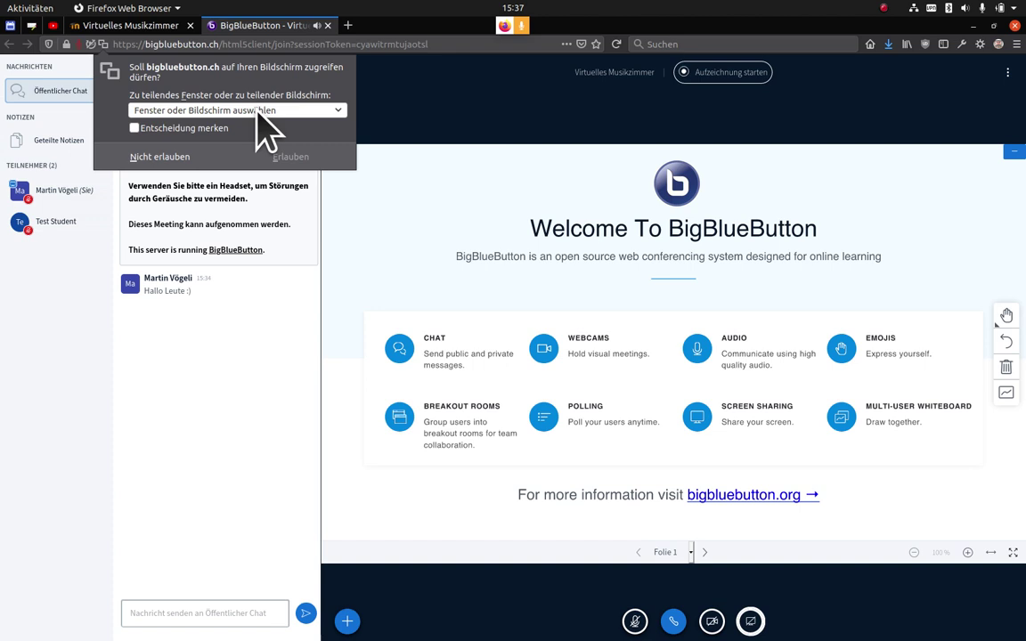
left_click(225, 108)
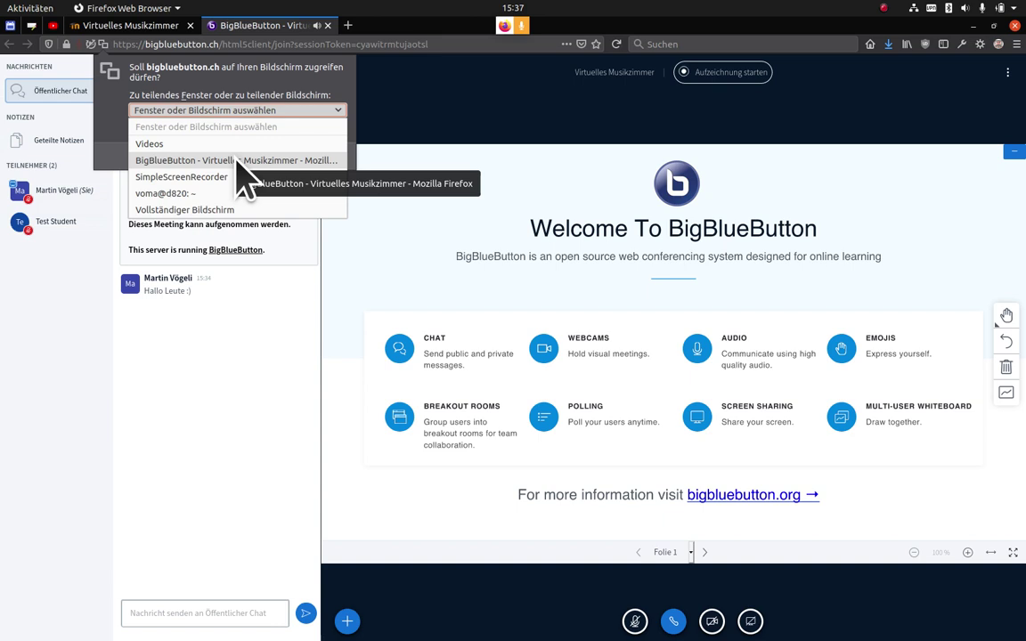
left_click(230, 225)
key("Down")
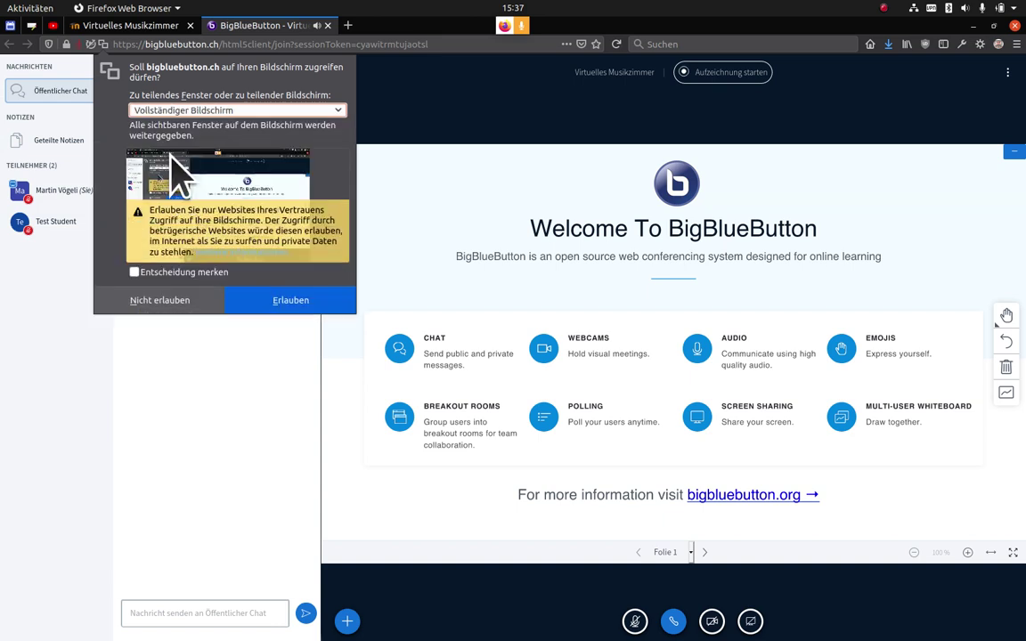
left_click(294, 303)
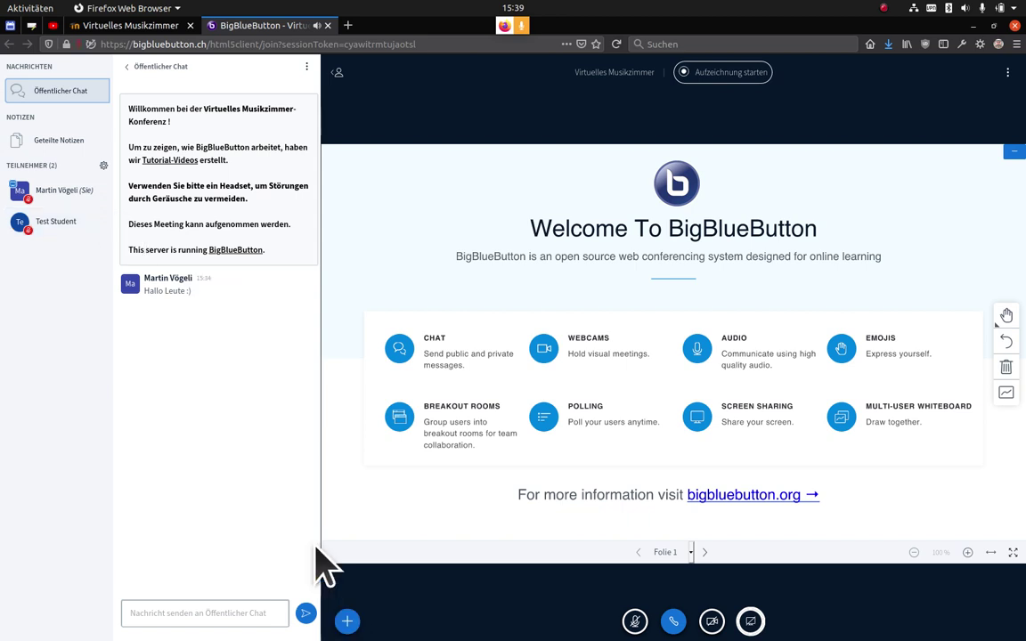
Make the student participant the presenter and take the presenter role back.
left_click(69, 221)
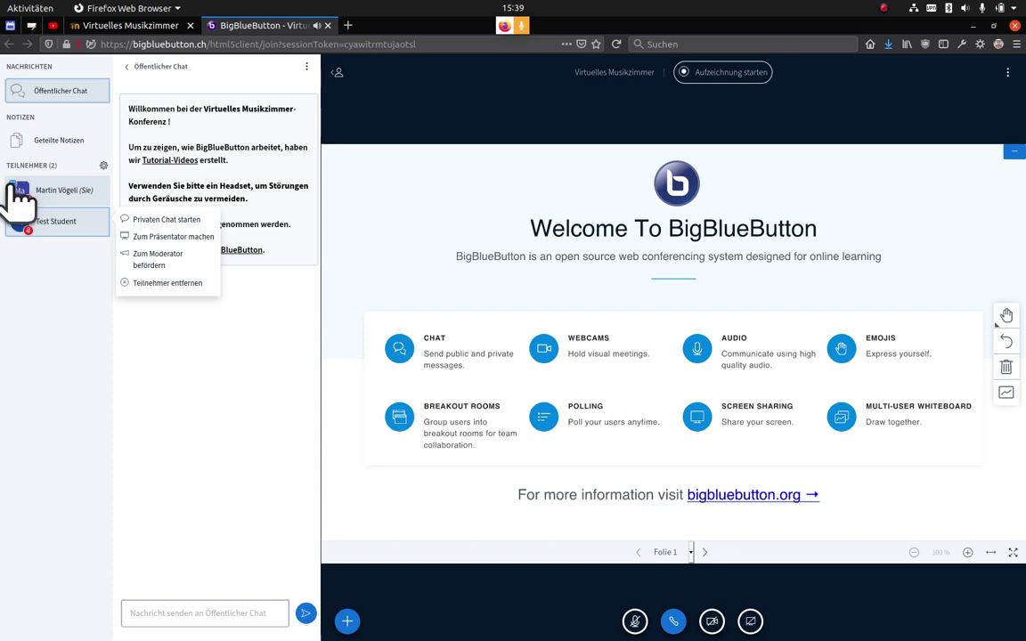
left_click(192, 237)
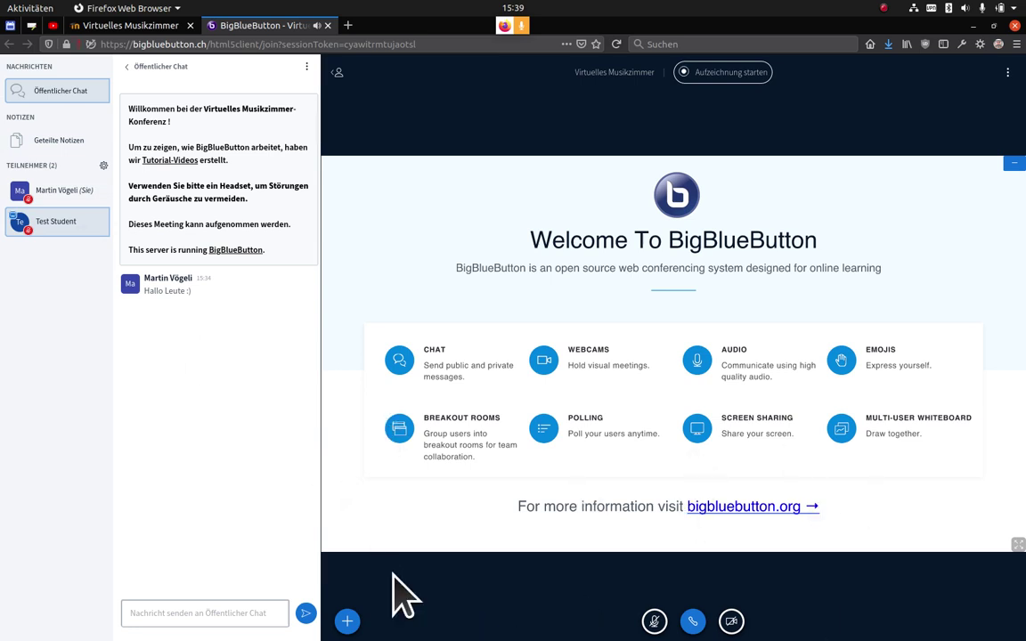
left_click(347, 619)
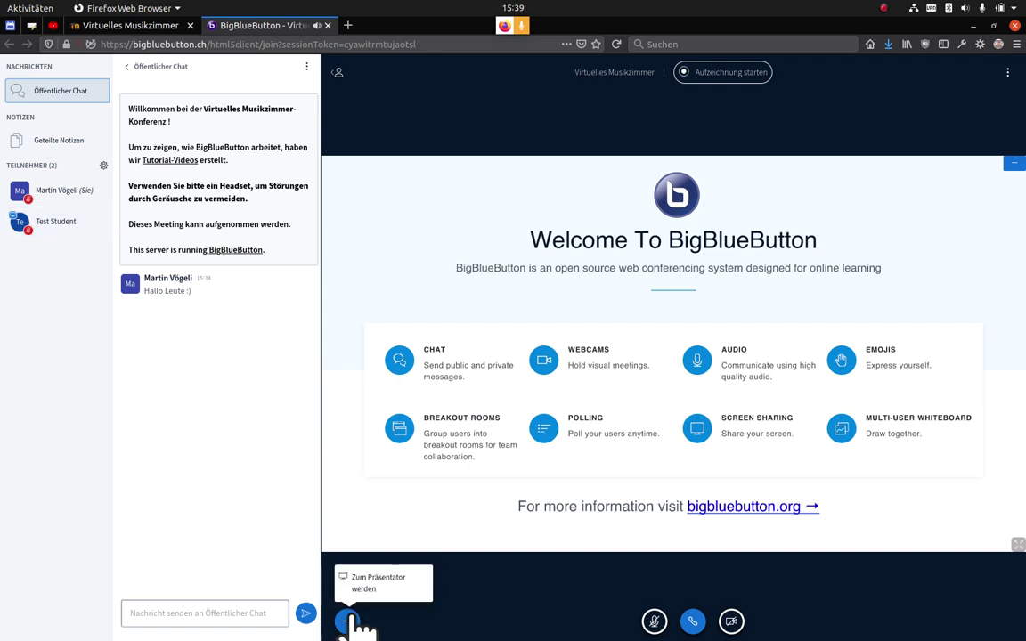
left_click(409, 599)
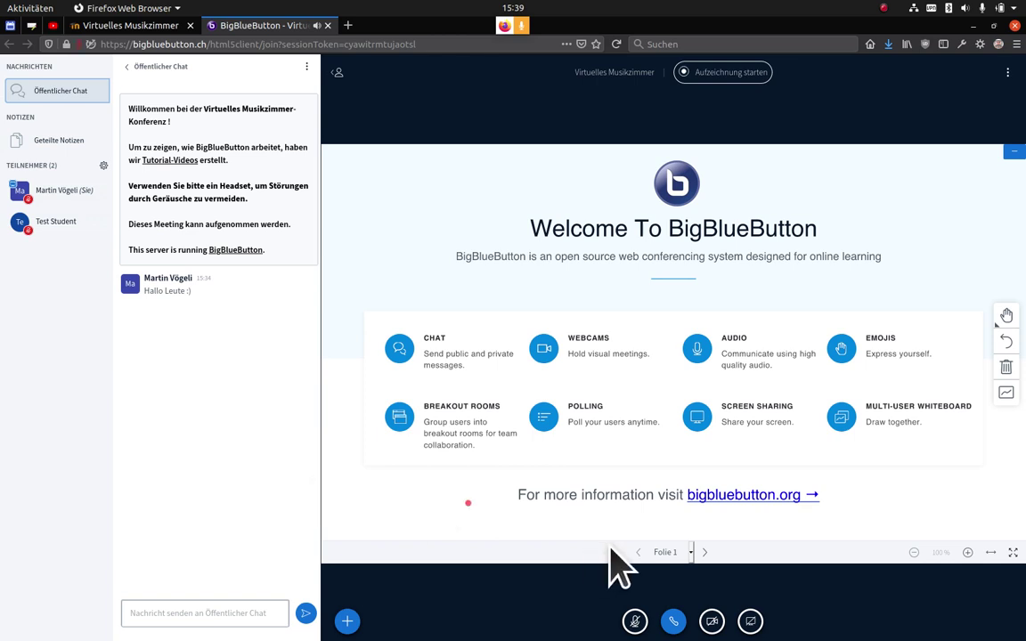
Advance the presentation to slide 2 and return to slide 1.
left_click(708, 549)
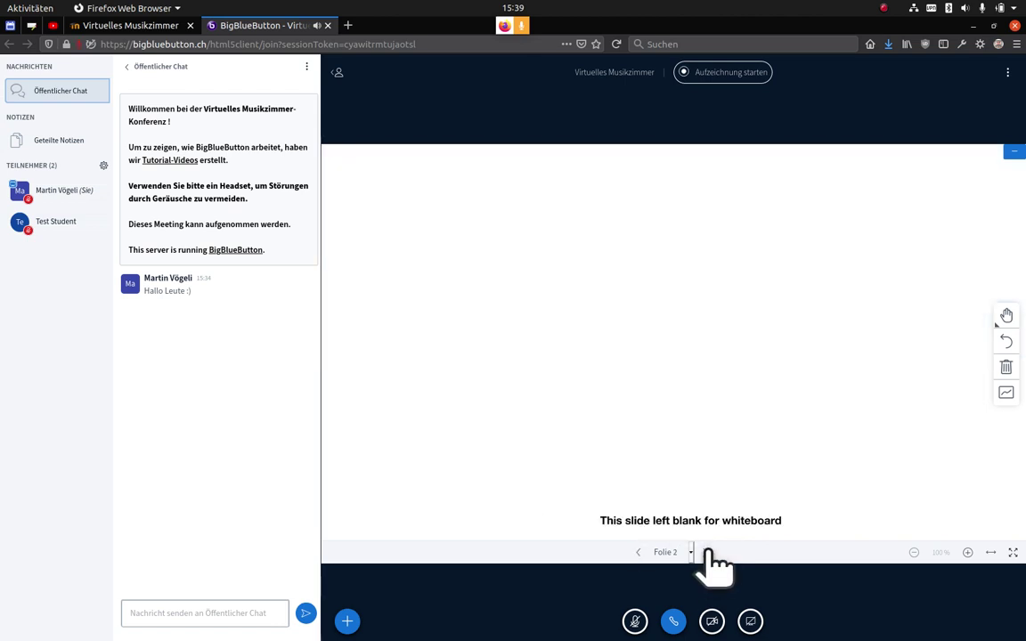
left_click(636, 549)
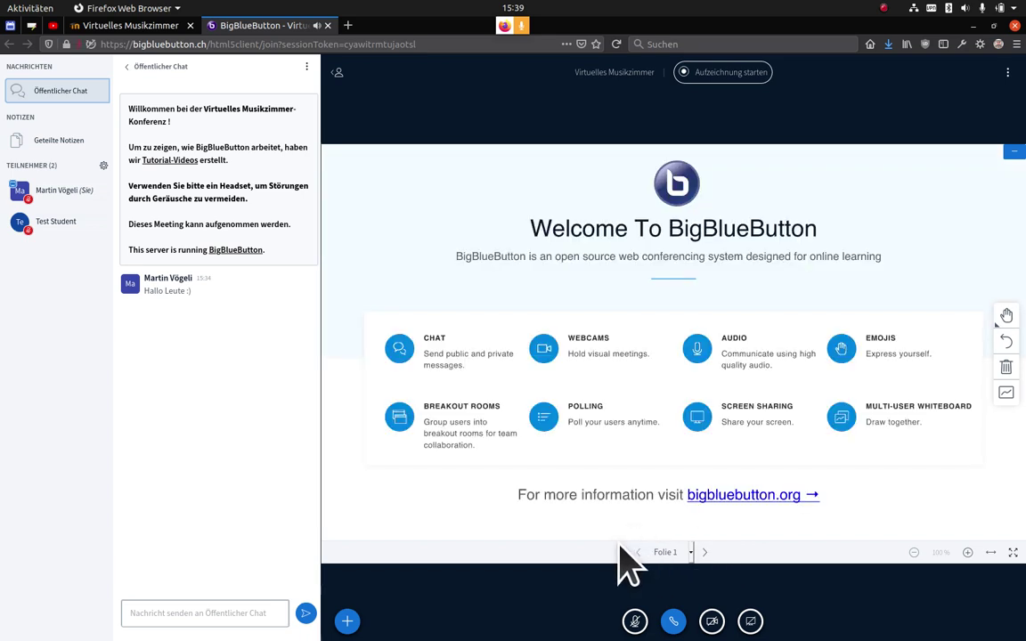
Upload Certificate_of_completion.pdf from the desktop folder as the current presentation.
left_click(348, 621)
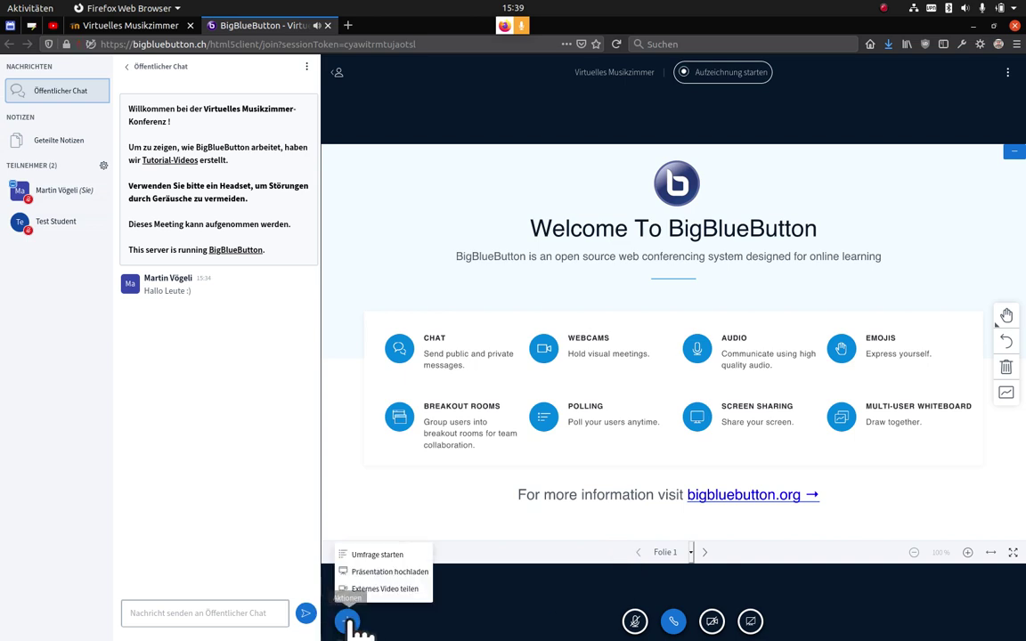
left_click(415, 571)
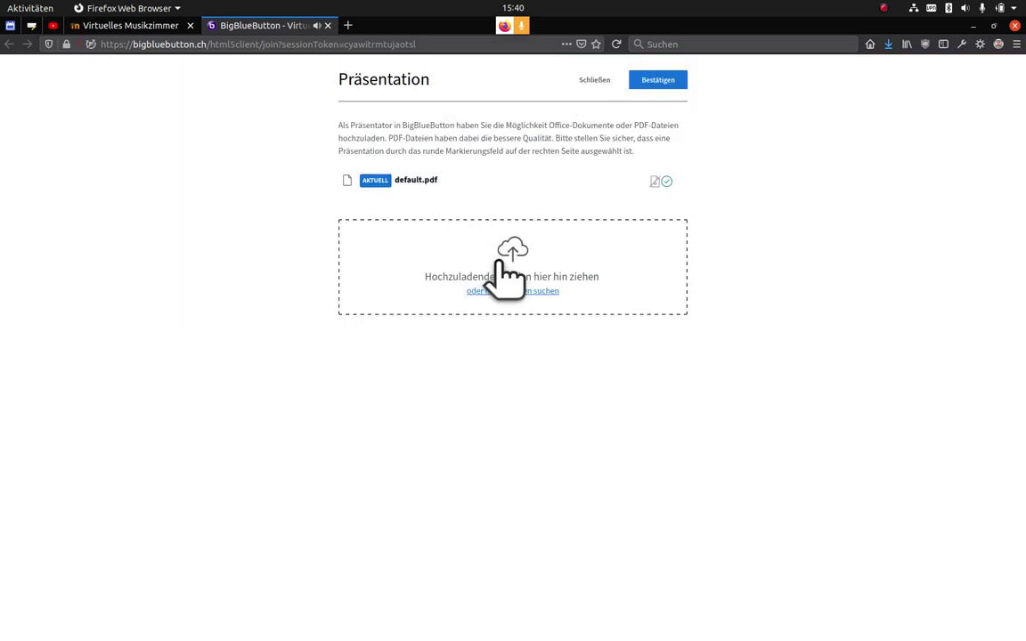
left_click(526, 285)
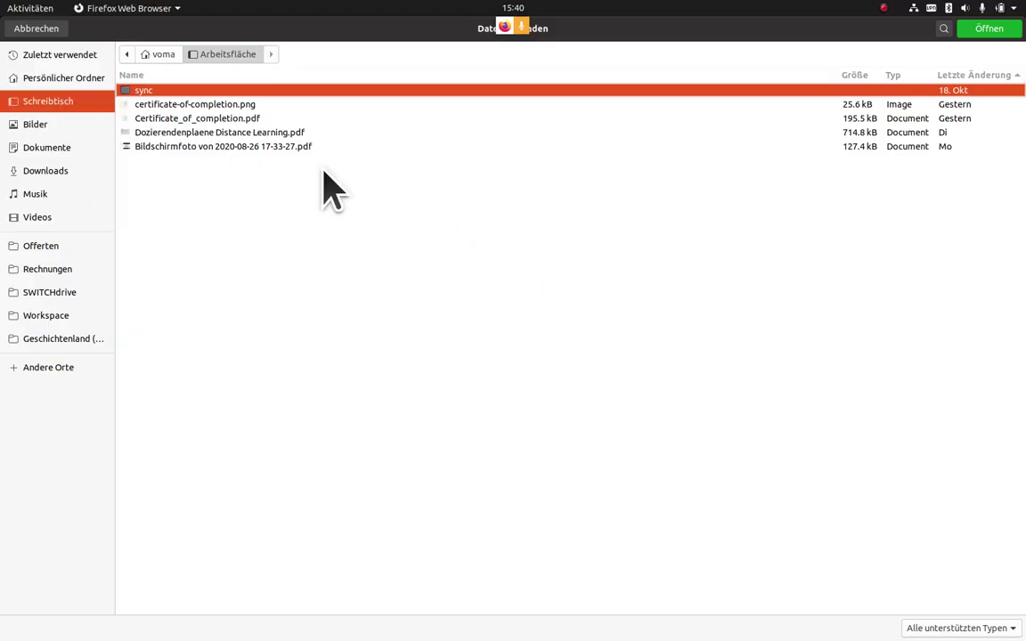
double_click(230, 118)
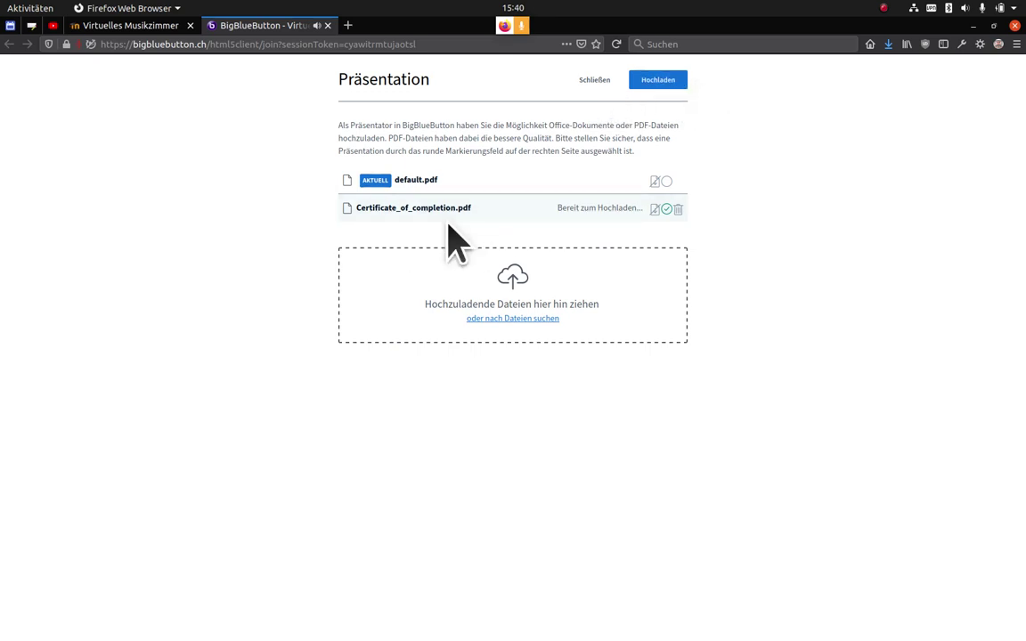
left_click(665, 82)
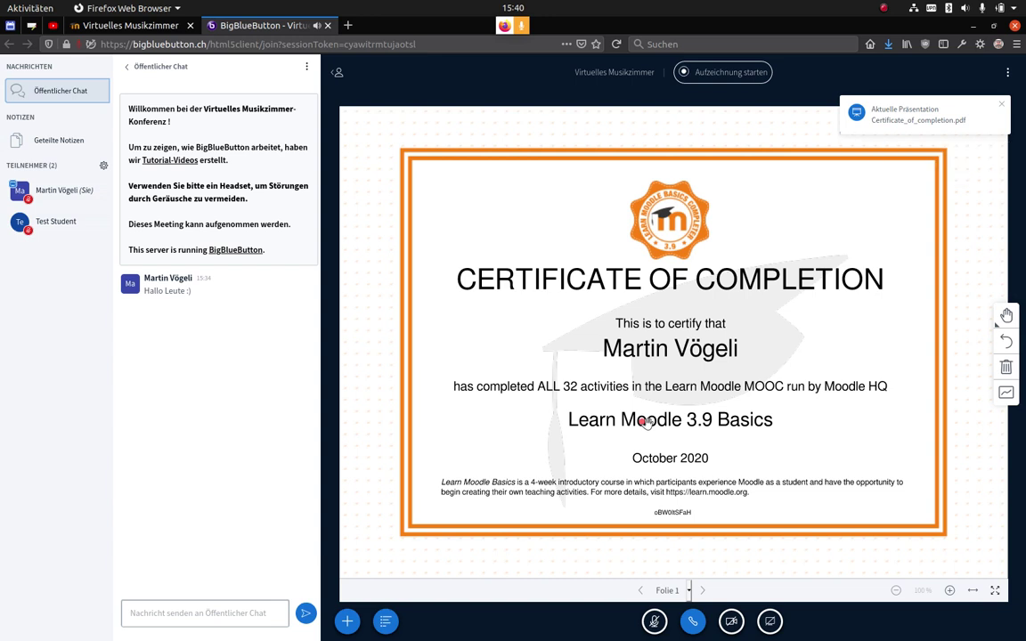
Switch the current presentation to default.pdf in the presentation management and confirm.
left_click(348, 621)
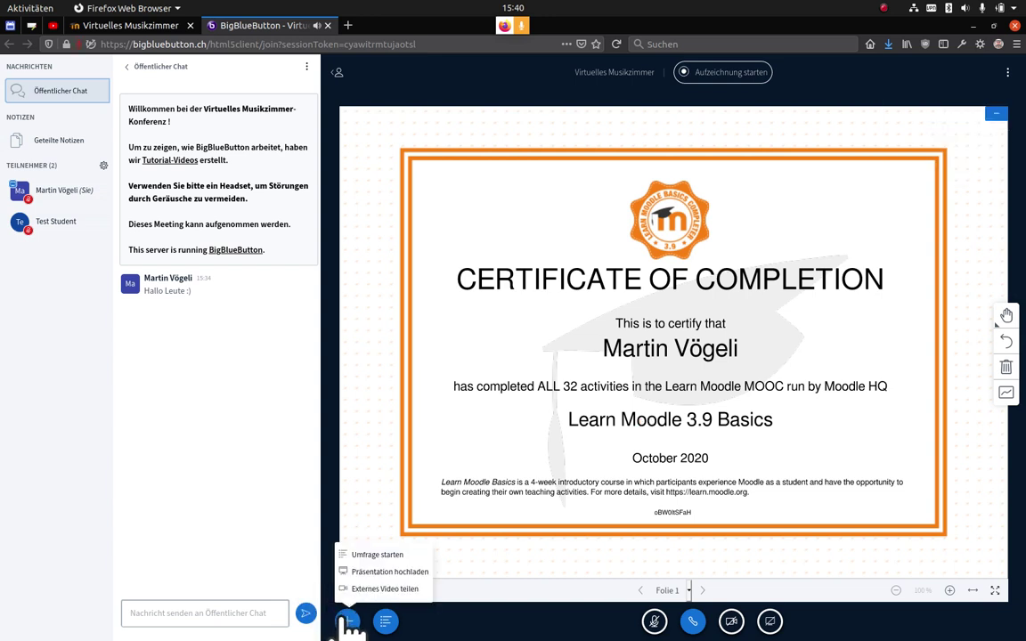
left_click(406, 573)
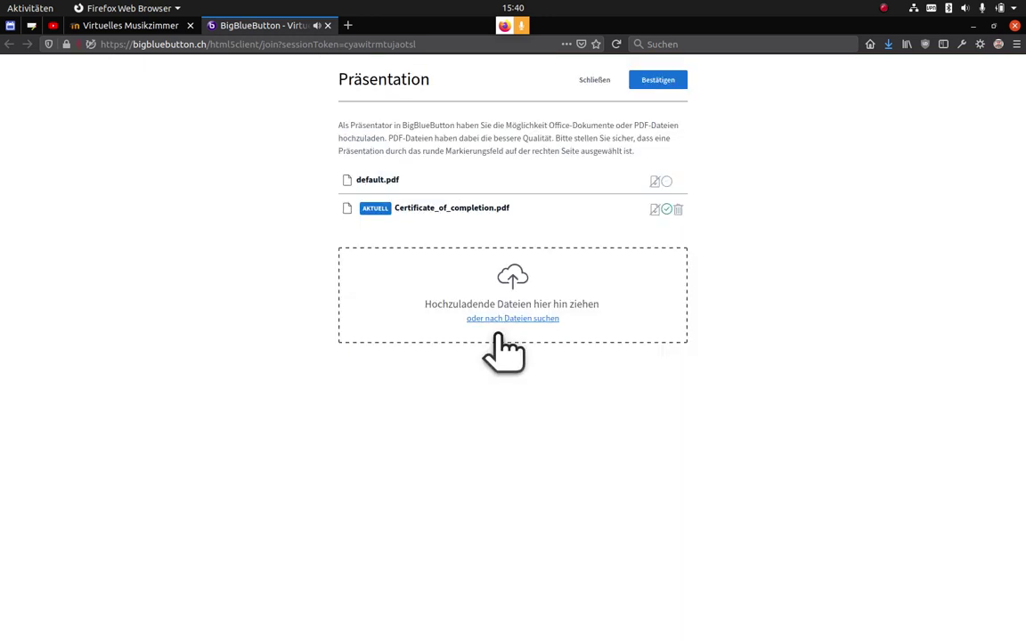
left_click(667, 181)
left_click(659, 79)
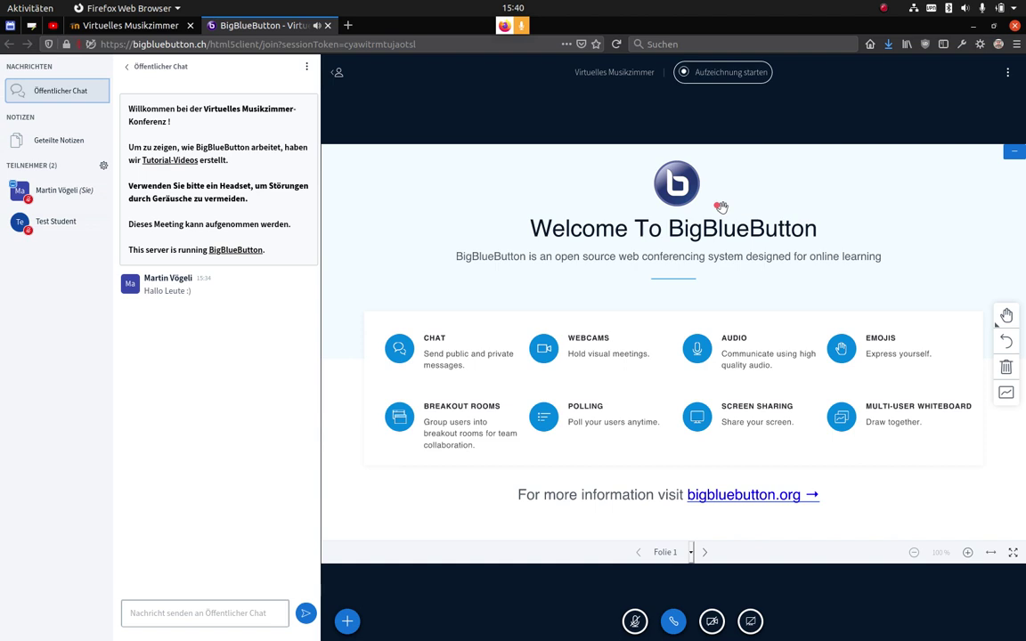
left_click(347, 622)
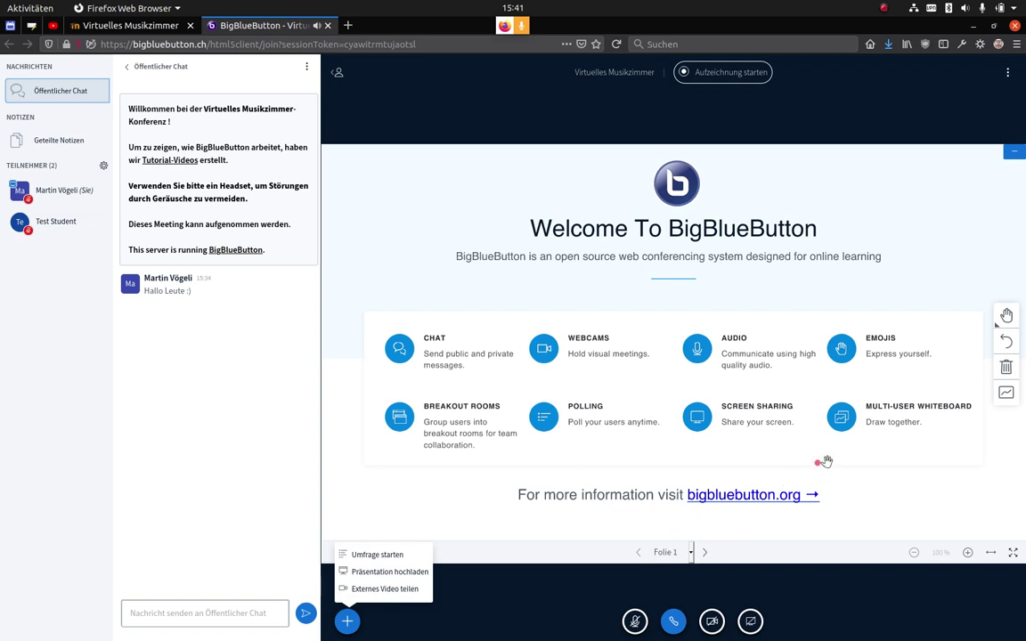
left_click(741, 588)
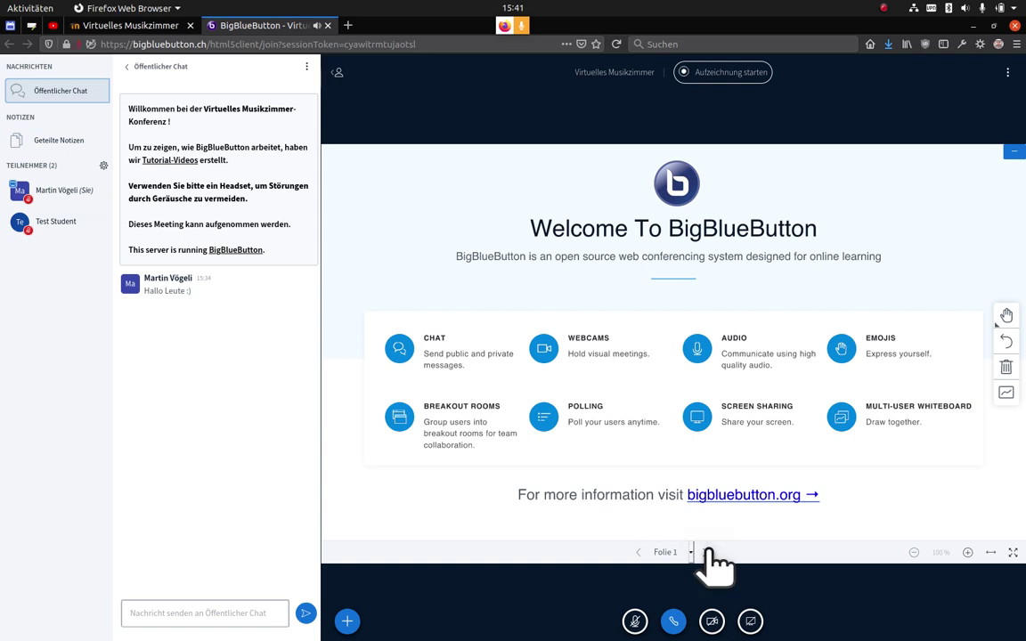
Go to the blank whiteboard slide 2 and draw a red freehand wavy curve diagonally across it with the pencil.
left_click(708, 552)
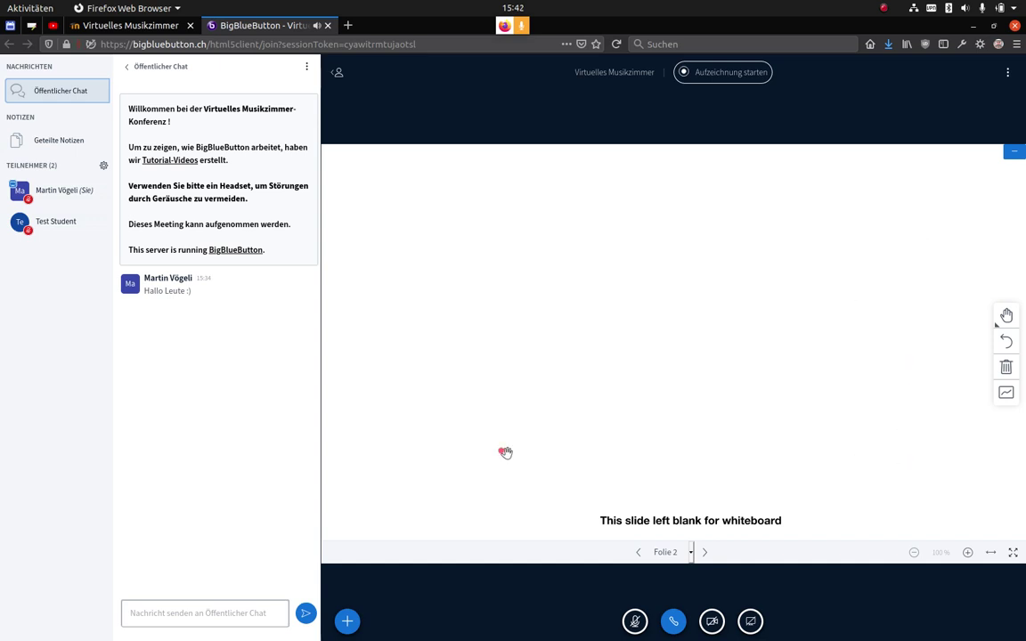
left_click(1008, 313)
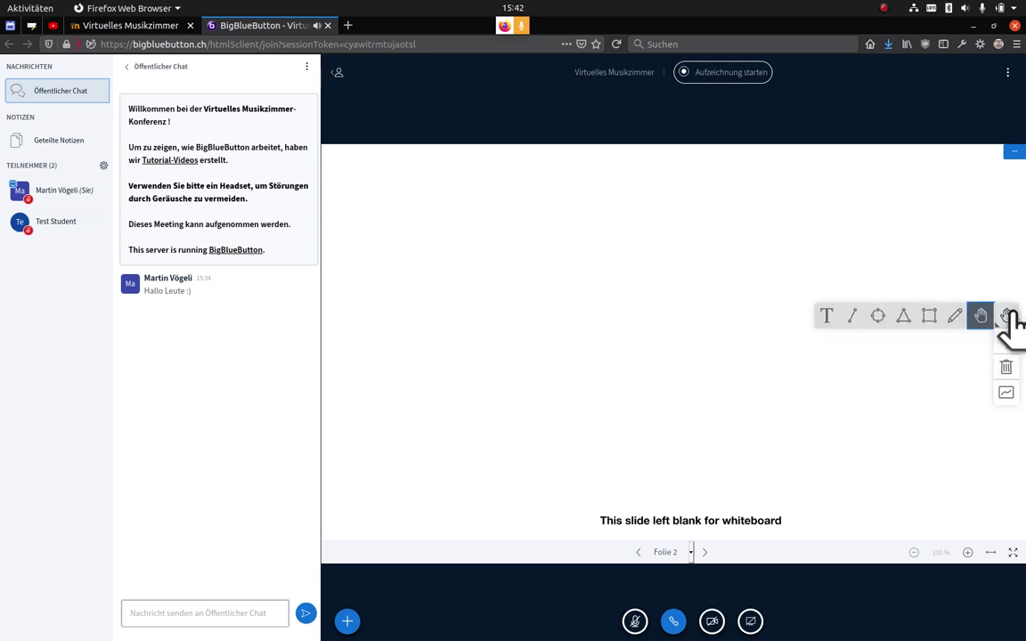
left_click(954, 317)
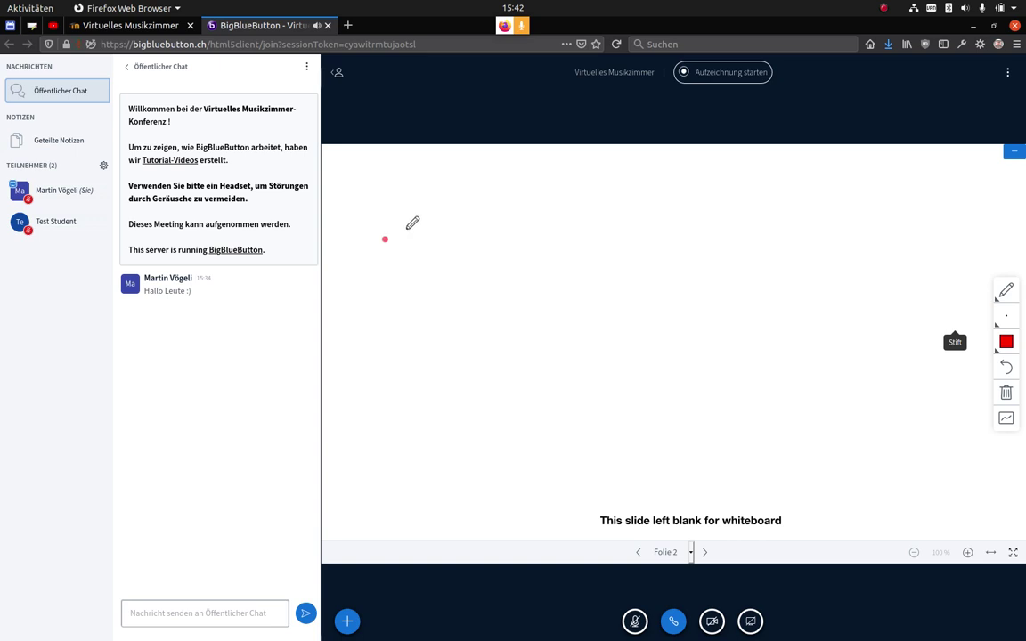
left_click_drag(414, 211, 570, 329)
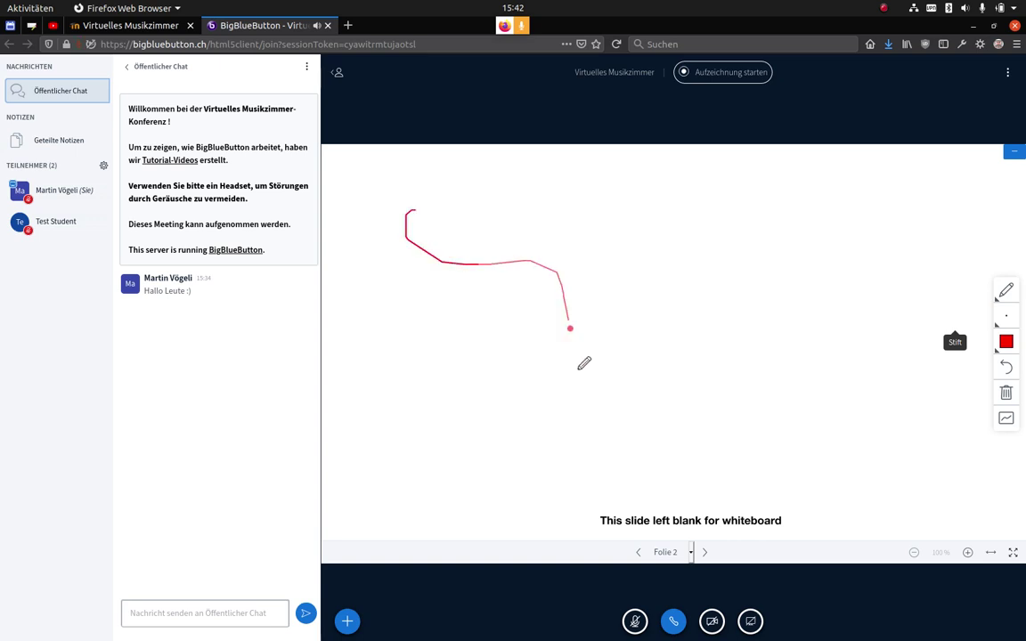
mouse_move(579, 370)
left_mouse_down()
mouse_move(766, 378)
mouse_move(840, 463)
mouse_move(949, 498)
left_mouse_up()
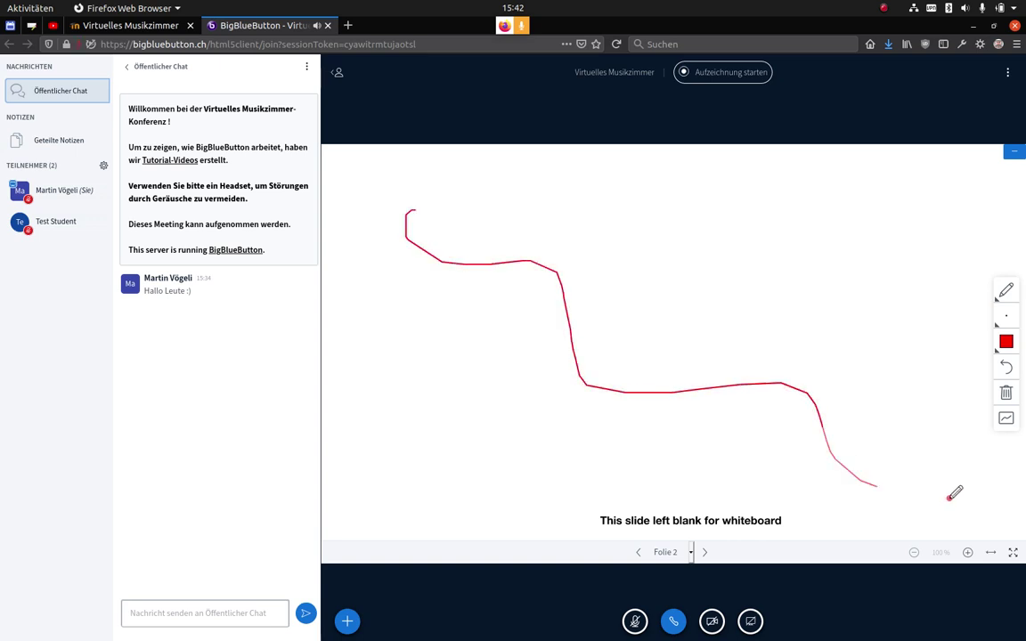
Draw a red rectangle in the slide's upper-right area and a straight diagonal red line in its lower-left area.
left_click(1006, 296)
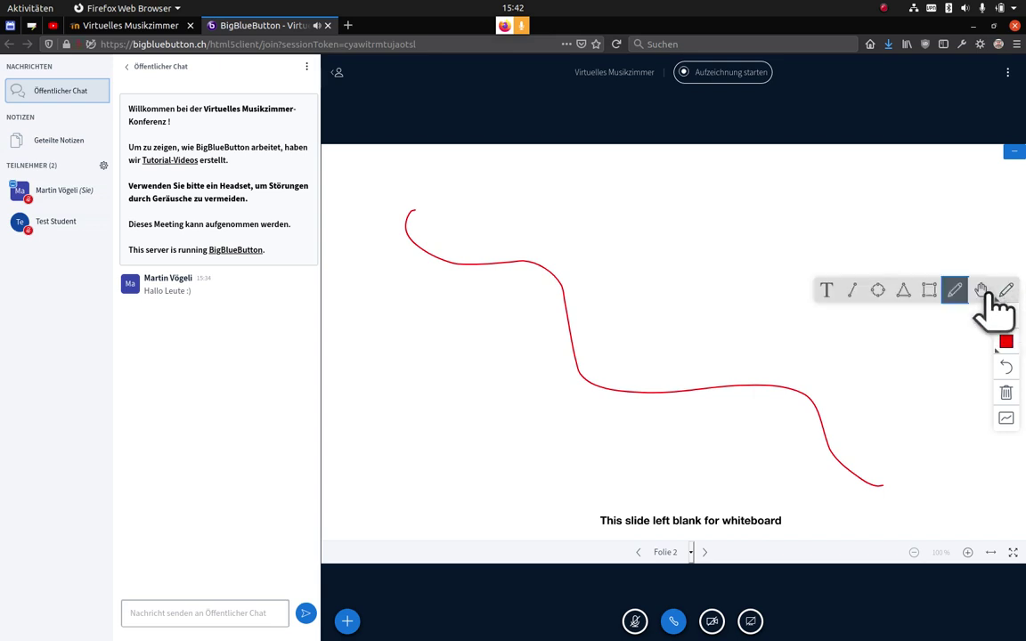
left_click(929, 290)
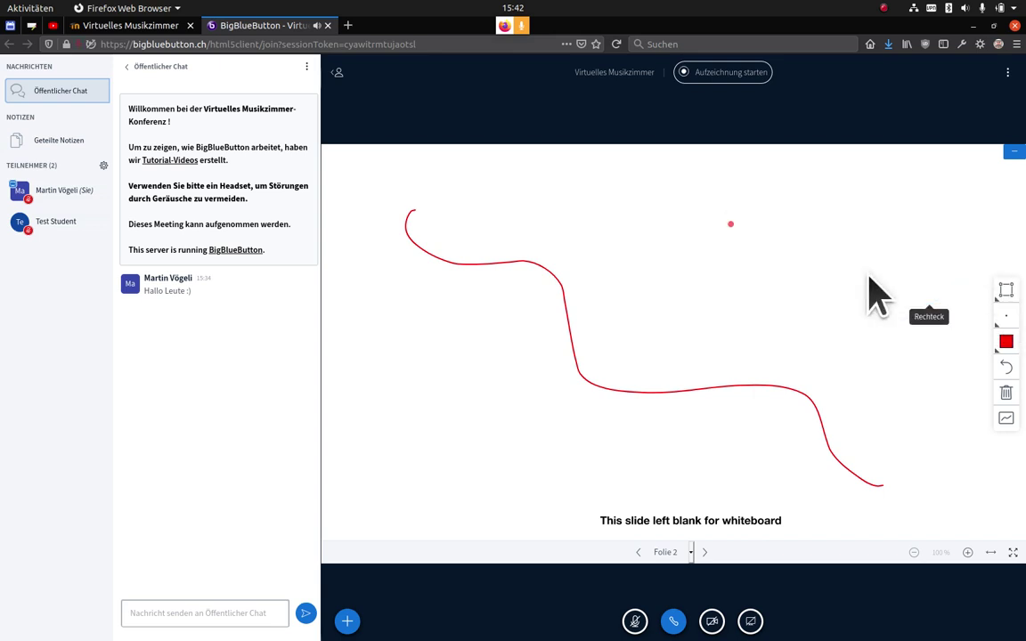
left_click_drag(727, 215, 874, 303)
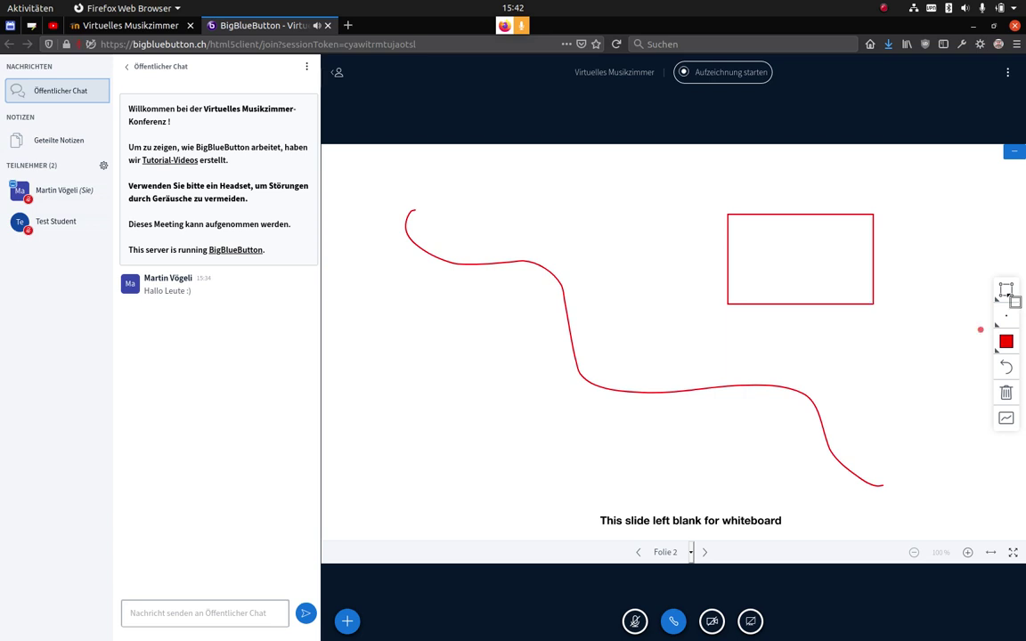
left_click(1007, 291)
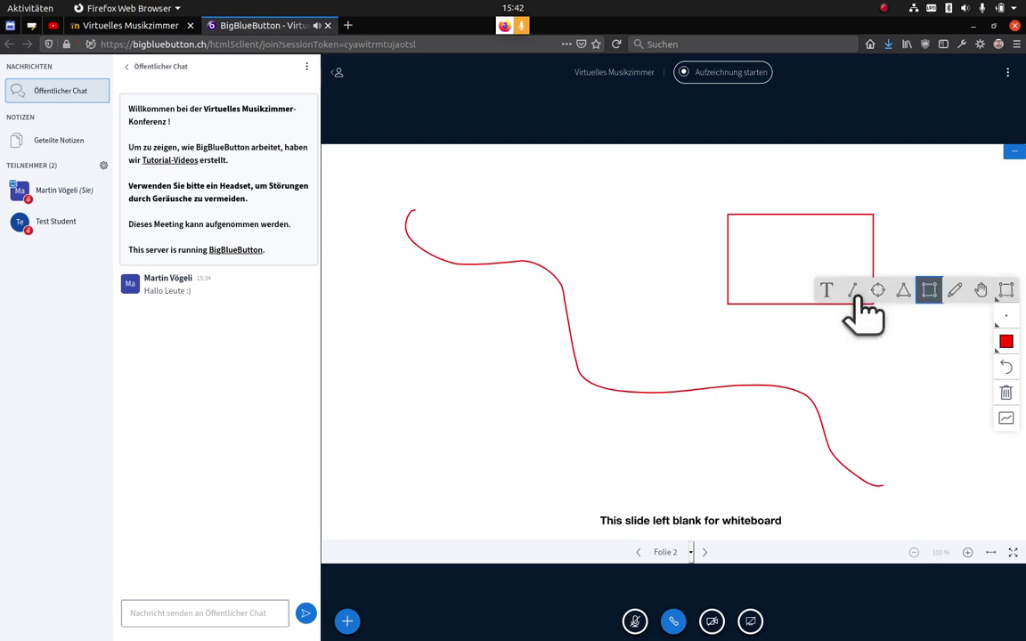
left_click(853, 292)
left_click_drag(405, 365, 600, 496)
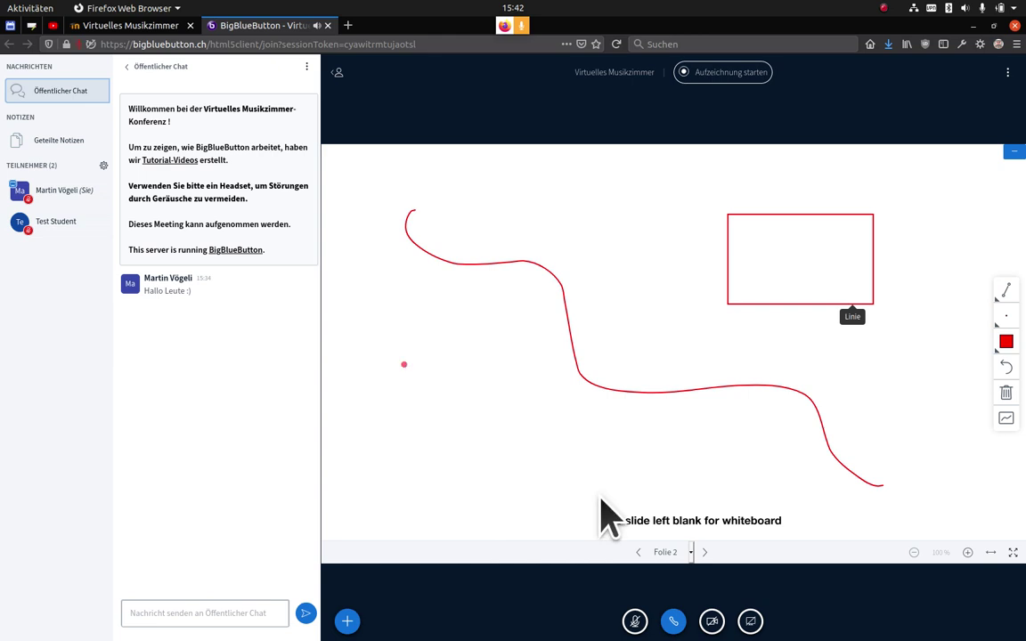
Add the red text "Hallo Leute :-)" above the freehand curve near the slide's upper edge.
left_click(1007, 291)
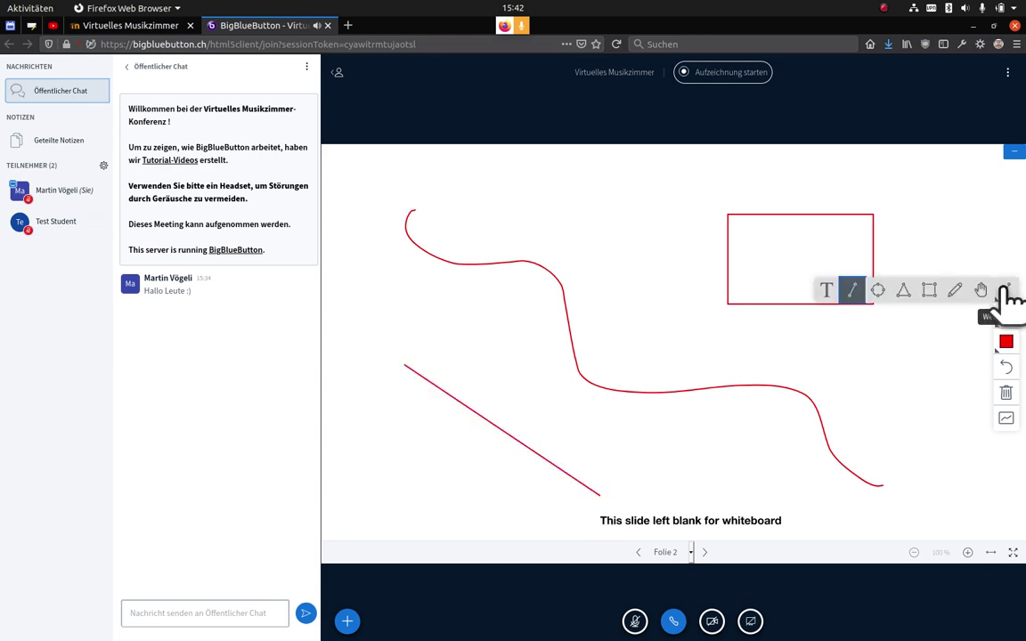
left_click(827, 291)
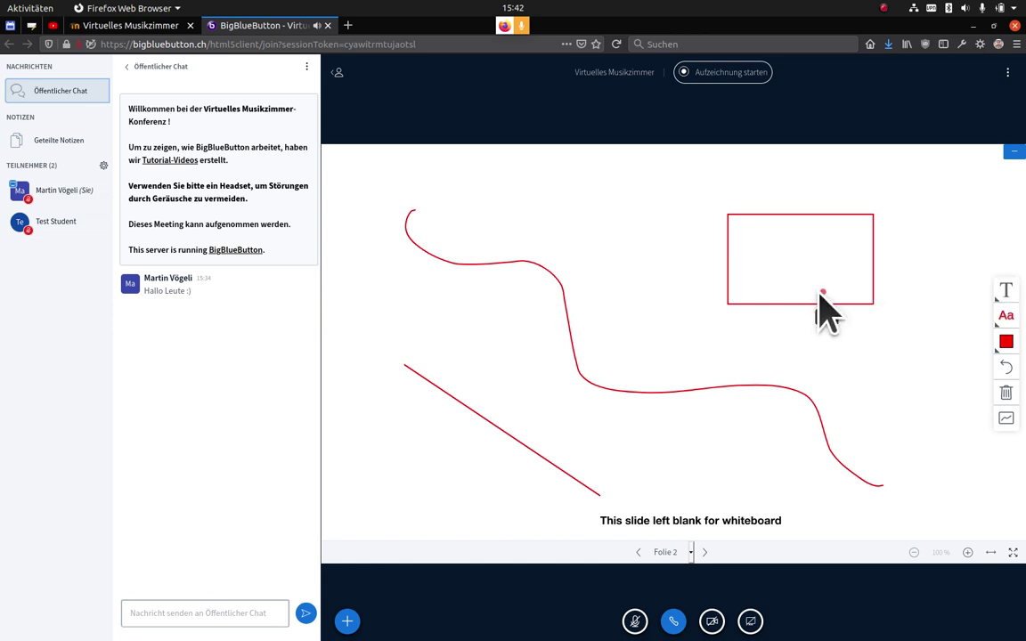
left_click_drag(525, 176, 664, 254)
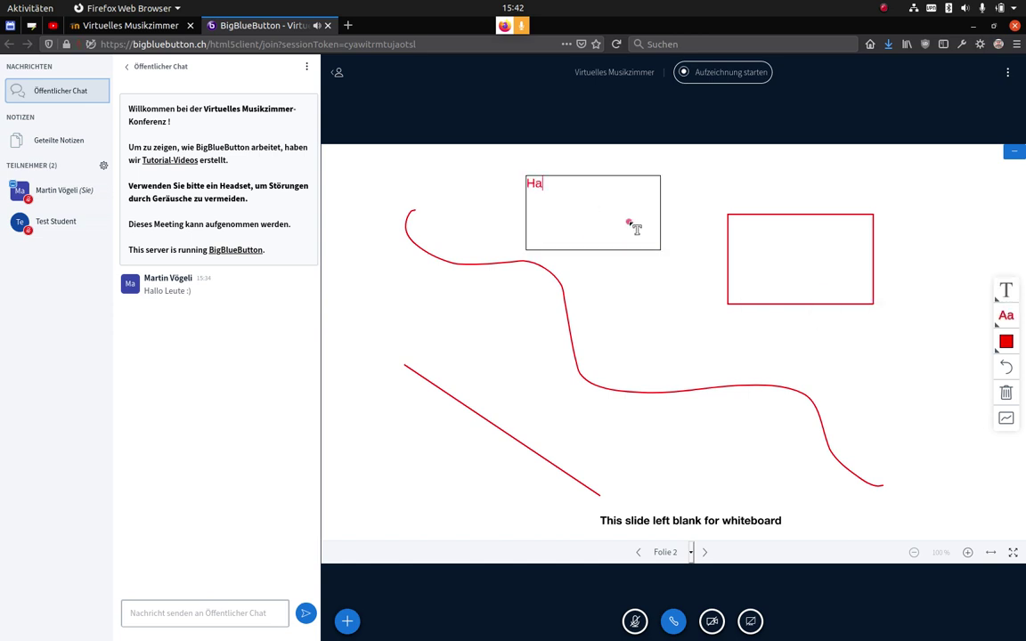
type("Hallo Leute :-)")
left_click(642, 287)
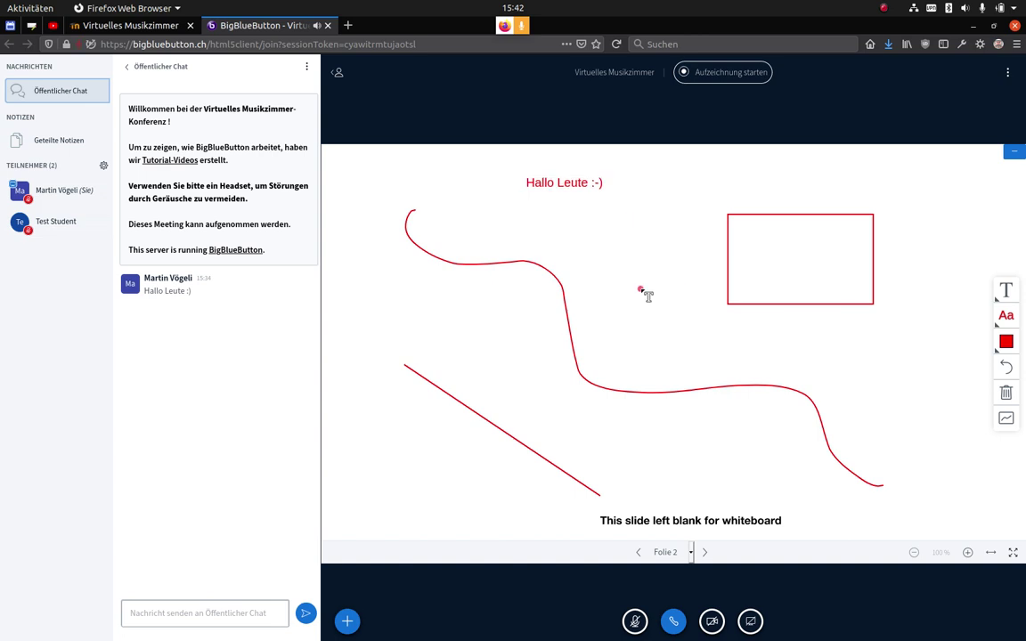
Set the annotation colour to blue and add the text "Noch mehr Text :-)" below the rectangle.
left_click(1006, 343)
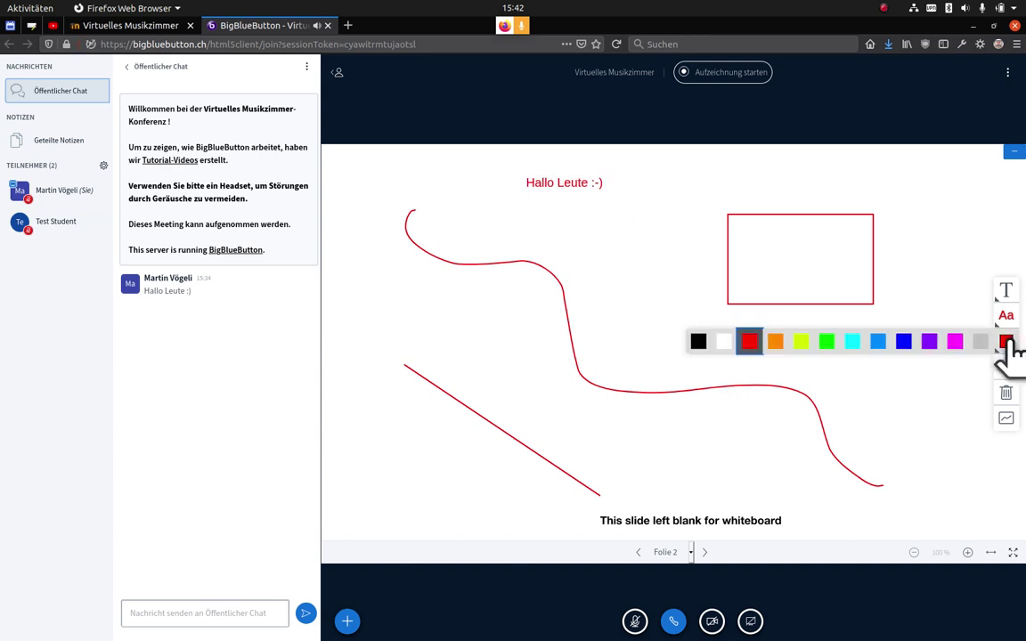
left_click(905, 343)
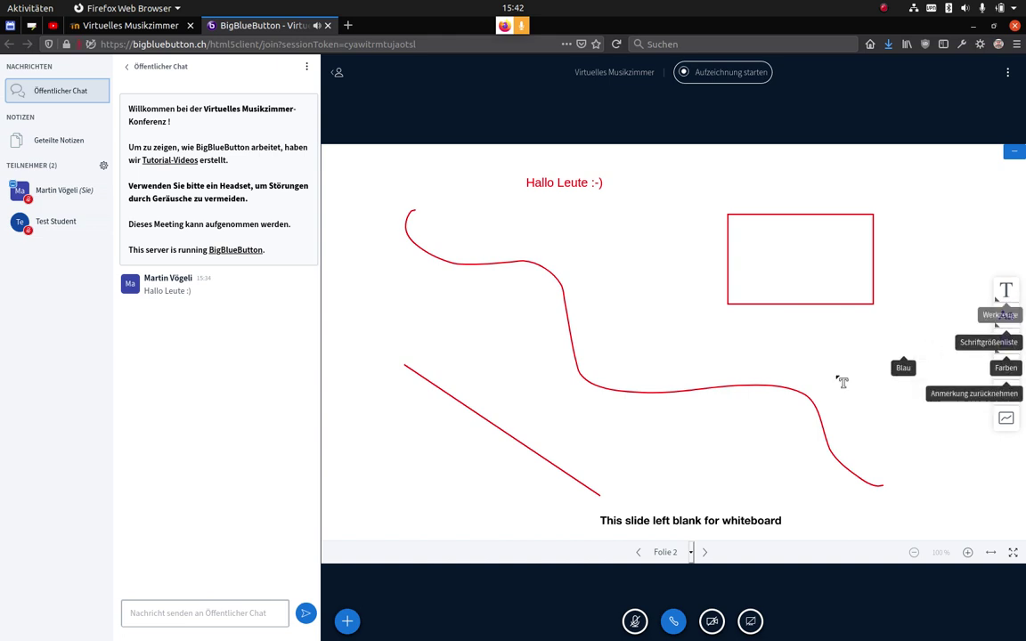
left_click_drag(723, 329, 868, 390)
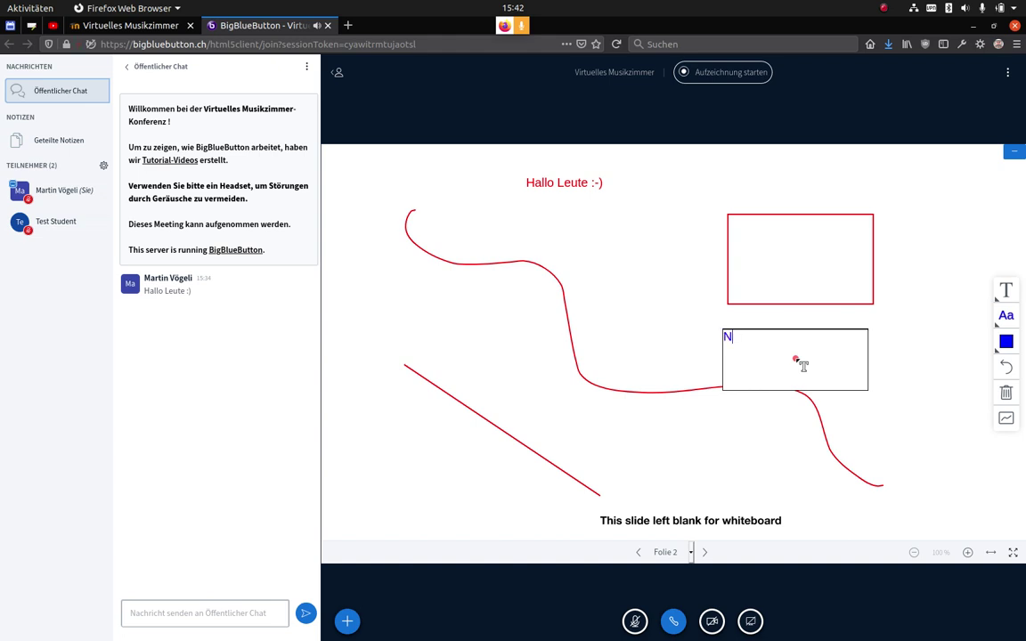
type("Noch mehr Text :-)")
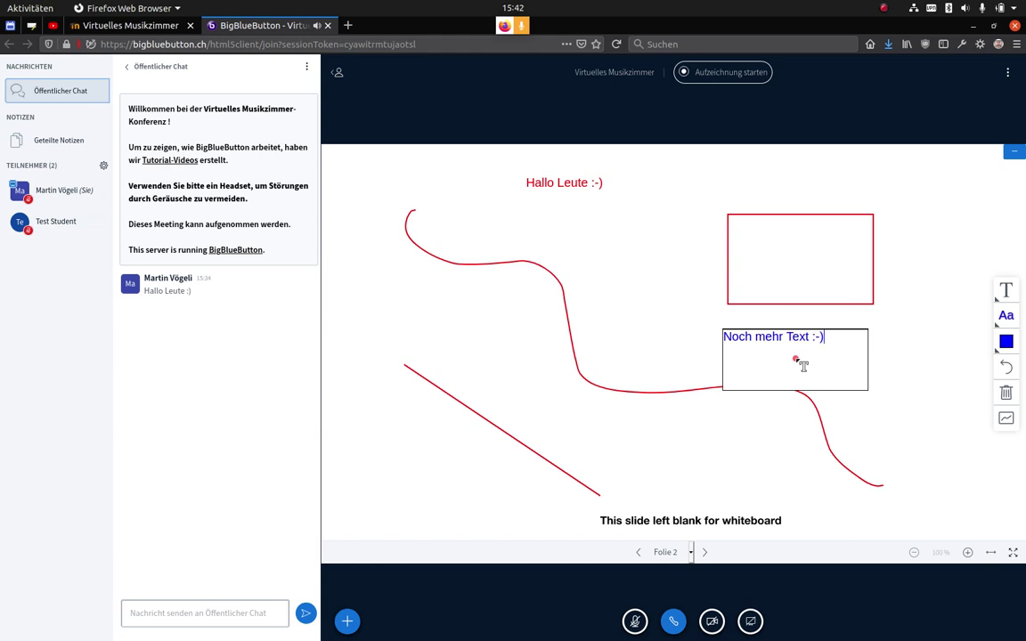
left_click(902, 347)
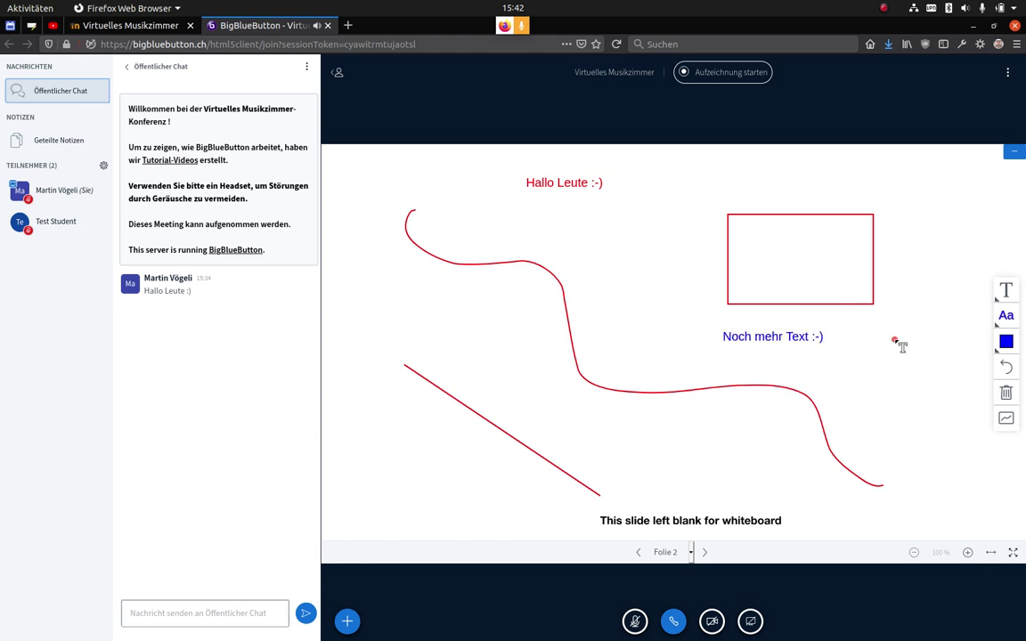